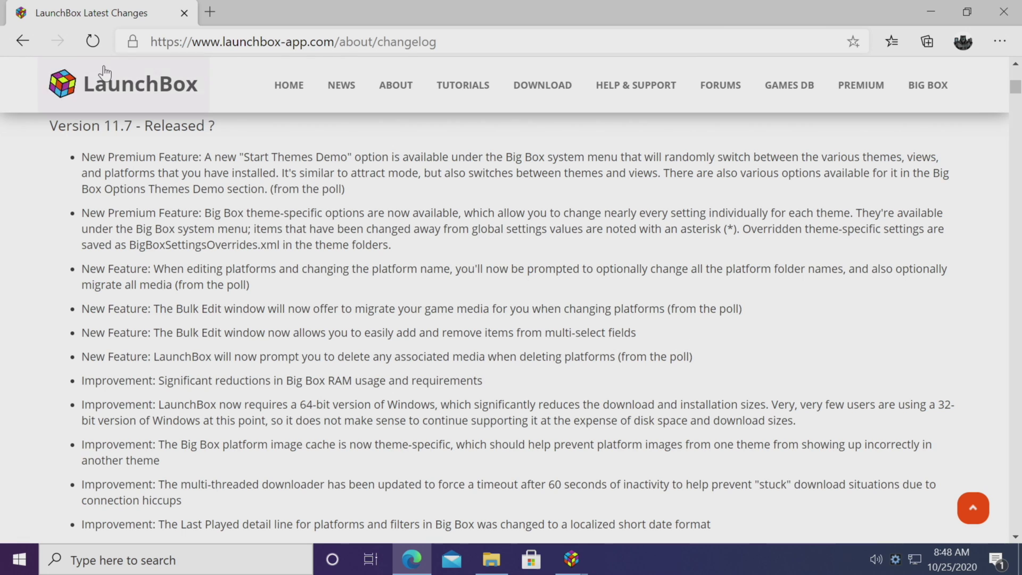
Read through the Version 11.7 release notes in the LaunchBox changelog, highlighting the version number
{"action": "left_click_drag", "start_coordinate": [132, 125], "coordinate": [47, 127]}
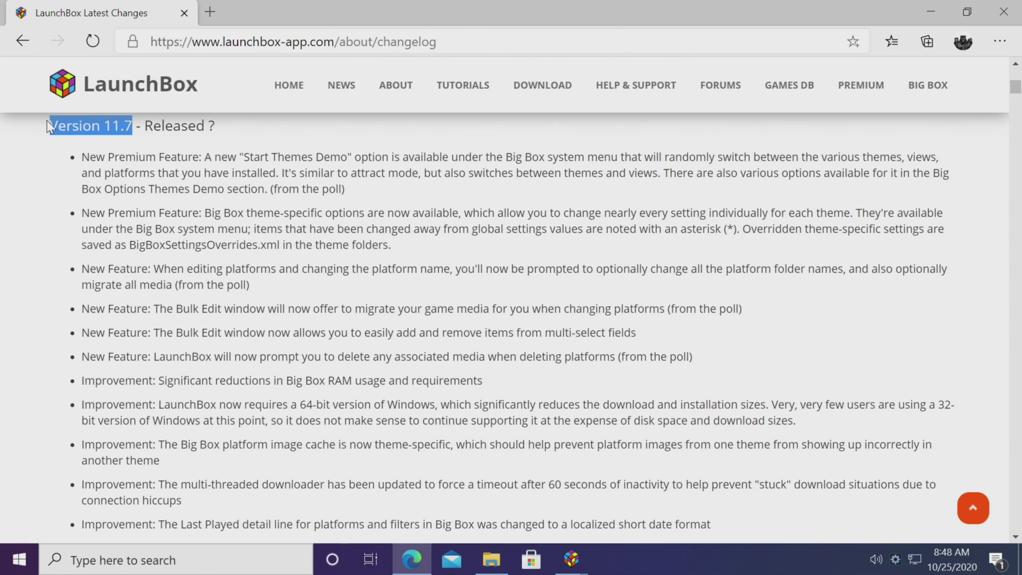
{"action": "left_click", "coordinate": [51, 143]}
{"action": "scroll", "coordinate": [73, 312], "scroll_direction": "down", "scroll_amount": 4}
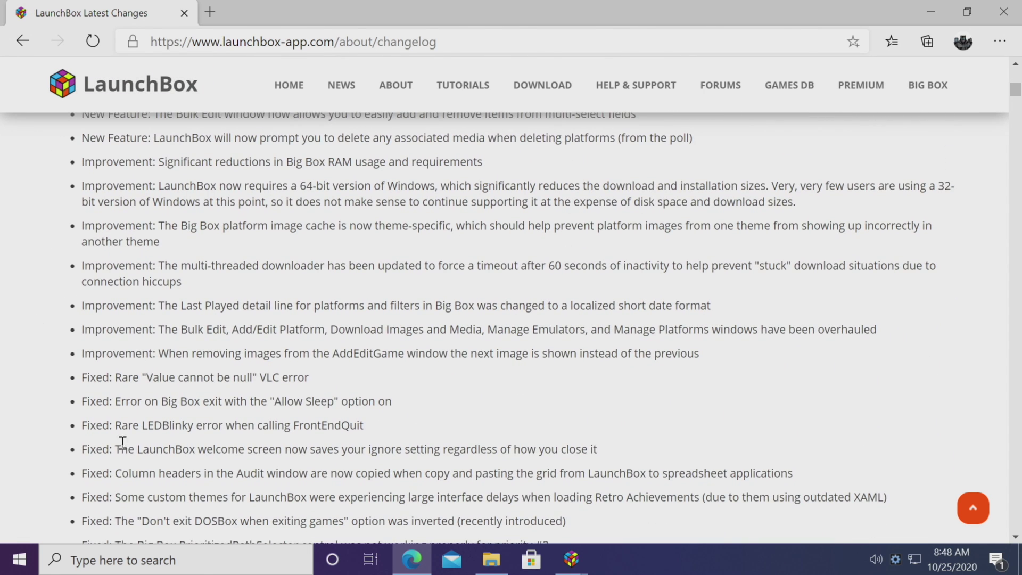
{"action": "scroll", "coordinate": [209, 425], "scroll_direction": "down", "scroll_amount": 1}
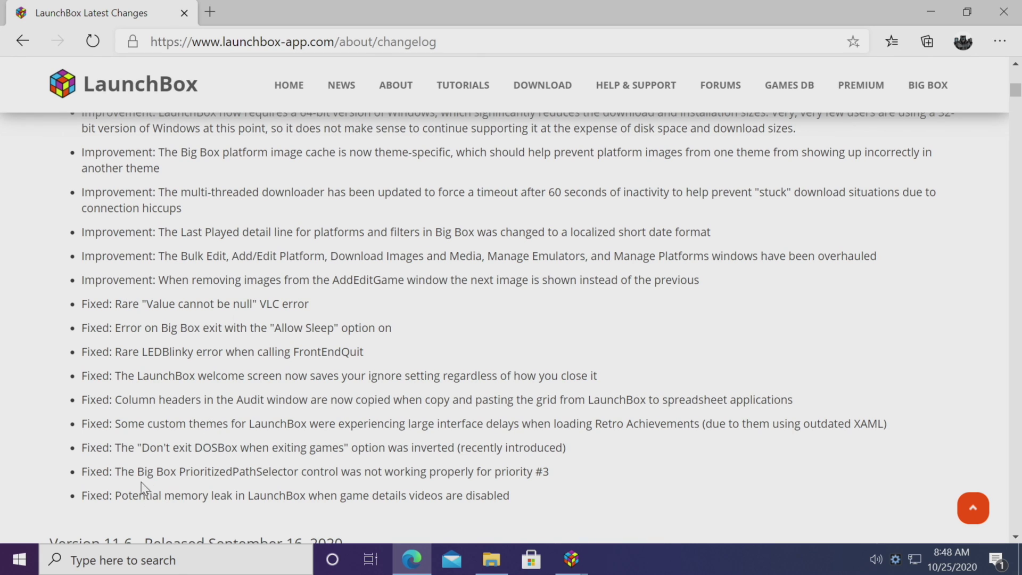
{"action": "scroll", "coordinate": [153, 470], "scroll_direction": "up", "scroll_amount": 4}
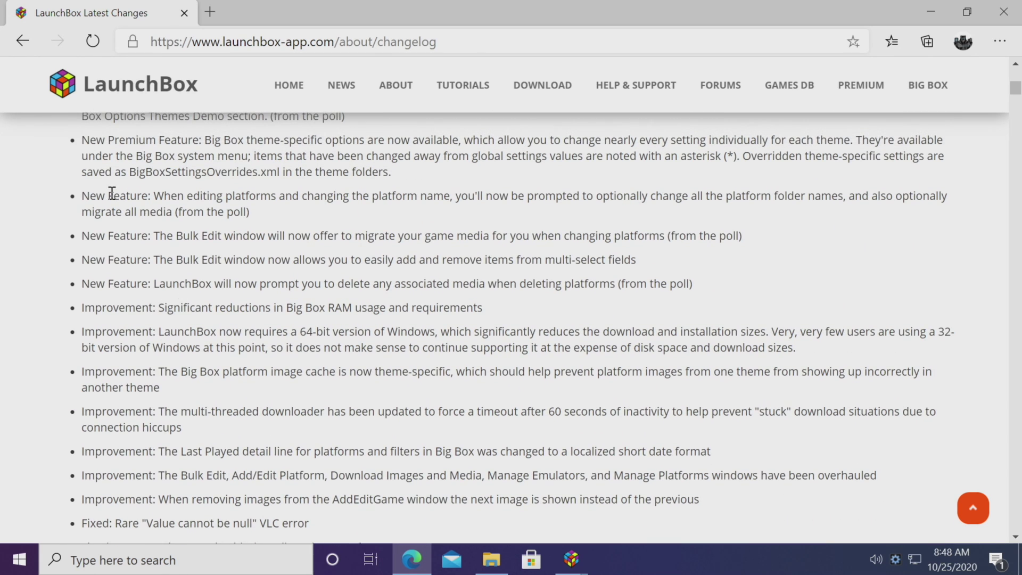
{"action": "scroll", "coordinate": [112, 192], "scroll_direction": "up", "scroll_amount": 1}
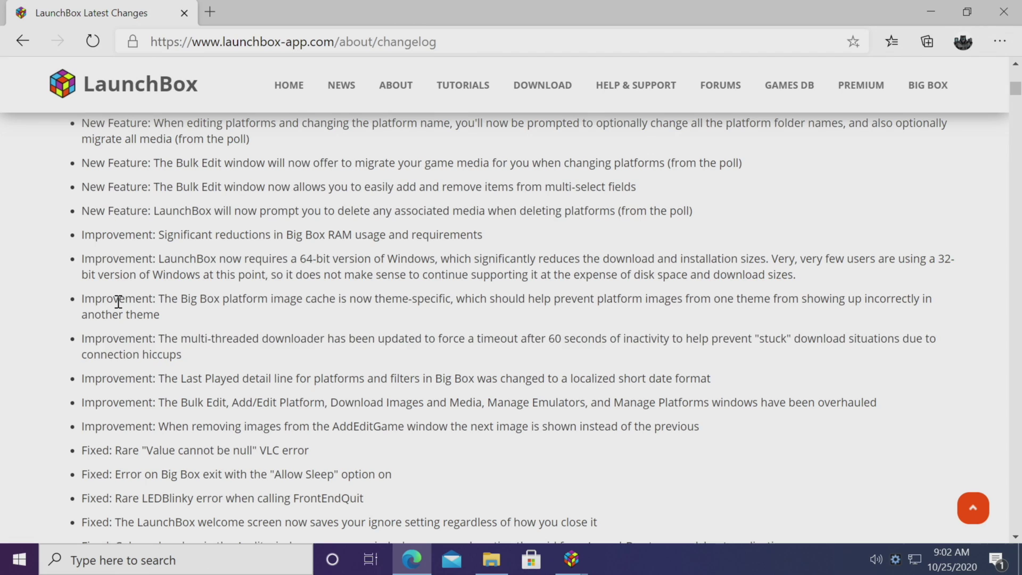
Highlight the changelog entries on the theme-specific image cache, Big Box RAM reductions and theme-specific options while reading them
{"action": "triple_click", "coordinate": [118, 301]}
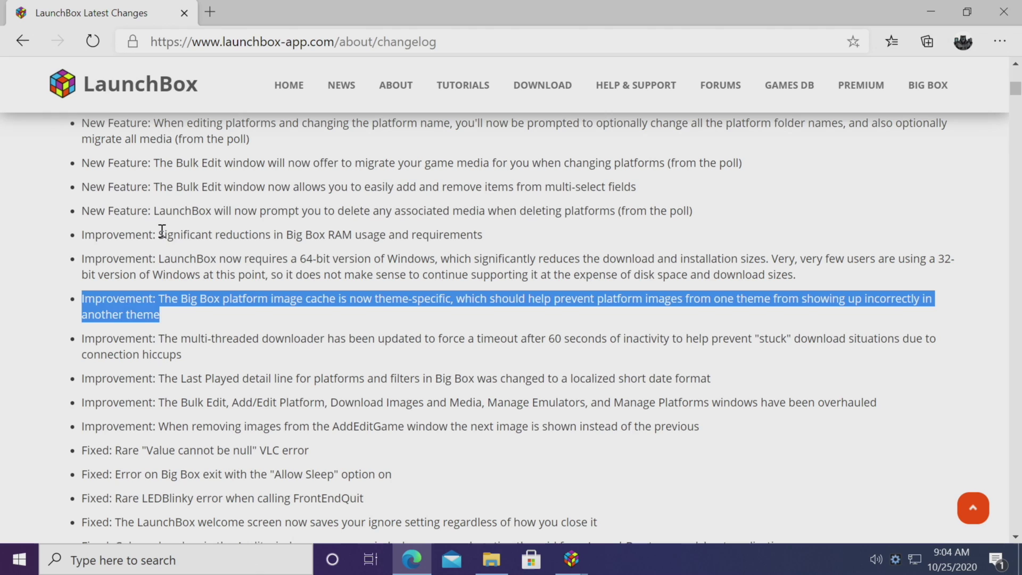
{"action": "triple_click", "coordinate": [163, 234]}
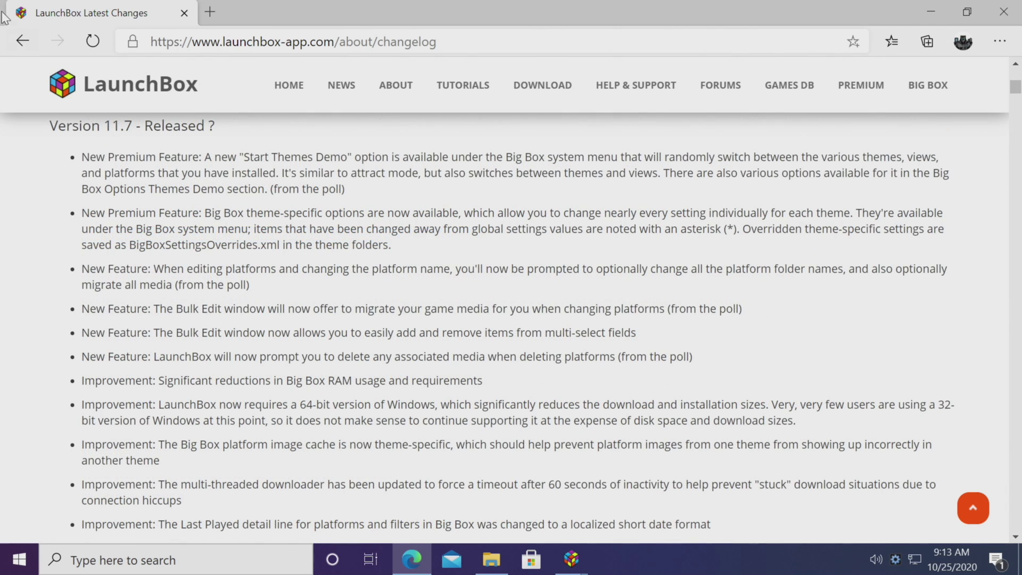
{"action": "triple_click", "coordinate": [91, 213]}
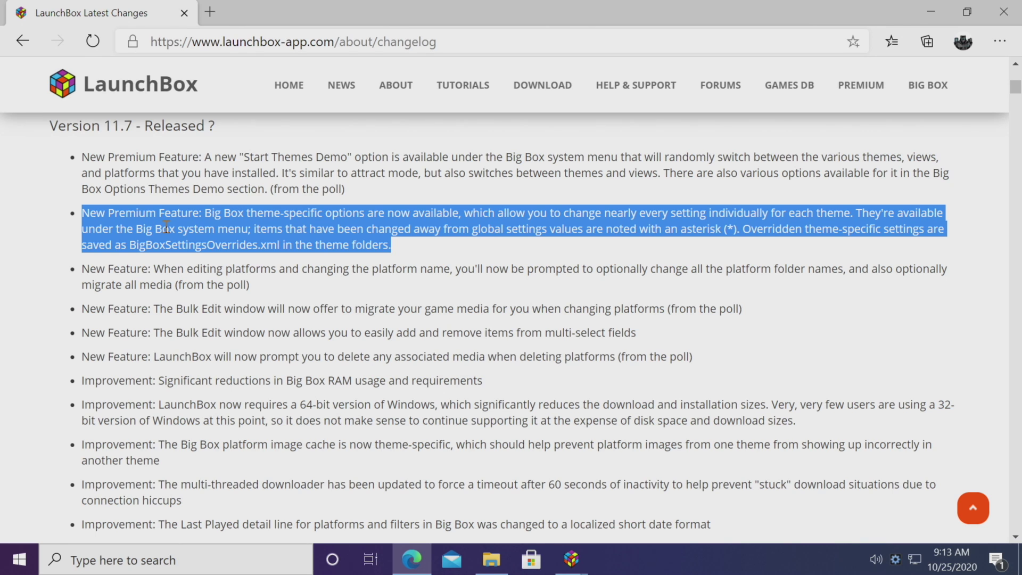
Switch to Big Box and open the theme chooser for Theme-Specific Options
{"action": "left_click", "coordinate": [571, 559]}
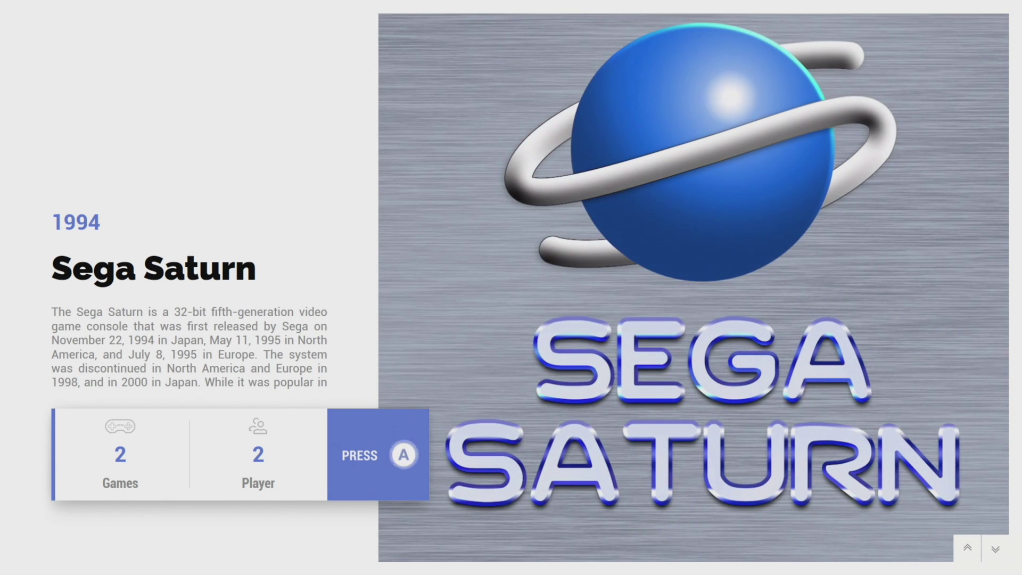
{"action": "key", "text": "Escape"}
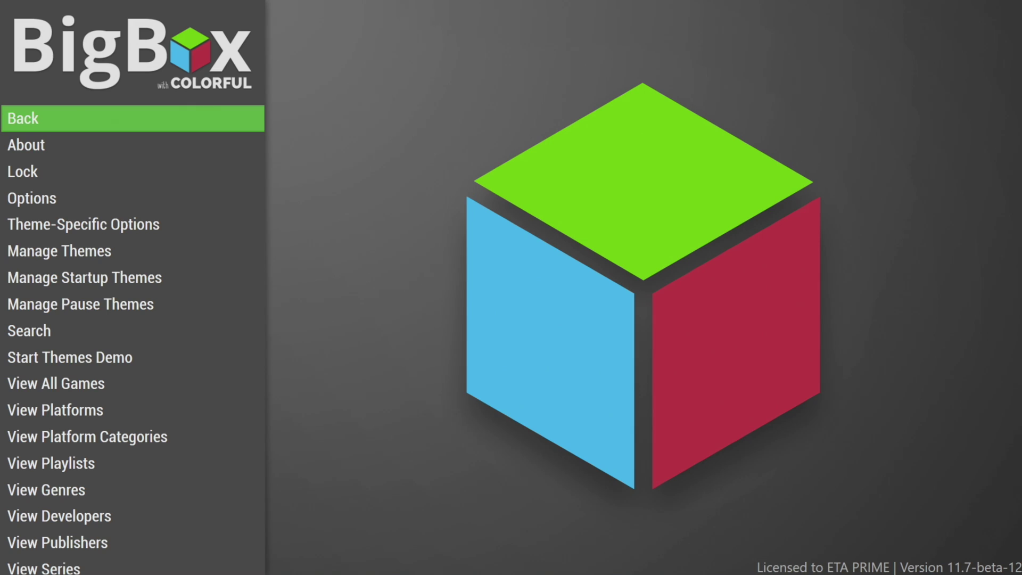
{"action": "key", "text": "Down"}
{"action": "key", "text": "Down"}
{"action": "key", "text": "Down"}
{"action": "key", "text": "Down"}
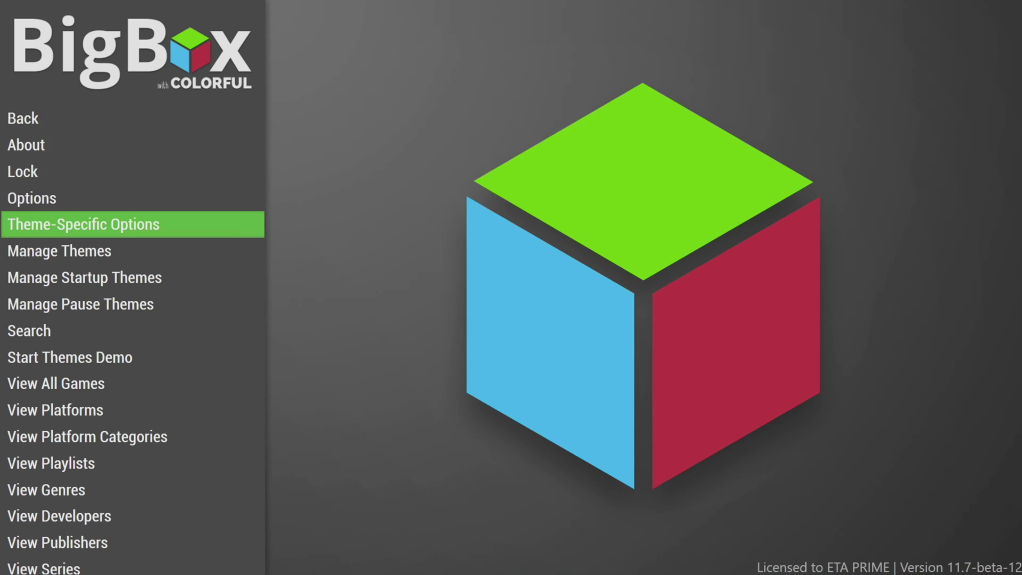
{"action": "key", "text": "Return"}
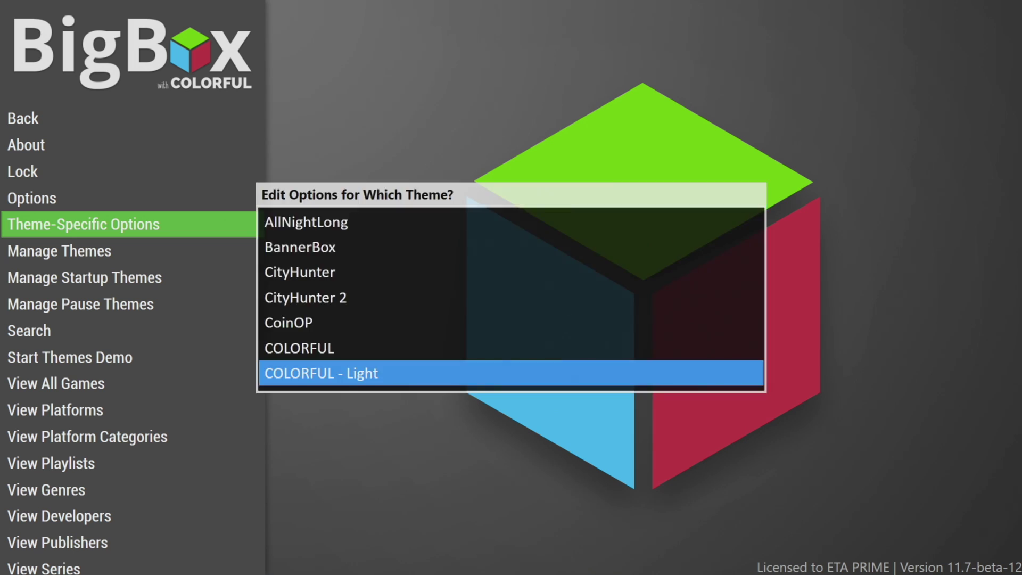
Look through the installed themes and open the theme-specific options for COLORFUL - Light
{"action": "key", "text": "Up"}
{"action": "key", "text": "Up"}
{"action": "key", "text": "Up"}
{"action": "key", "text": "Up"}
{"action": "key", "text": "Up"}
{"action": "key", "text": "Up"}
{"action": "key", "text": "Up"}
{"action": "key", "text": "Down"}
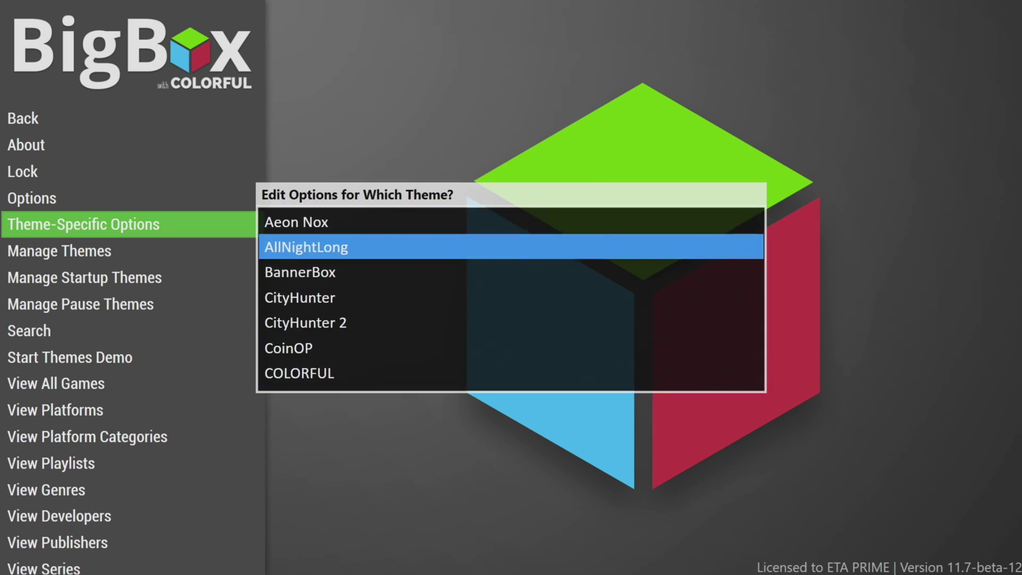
{"action": "key", "text": "Down"}
{"action": "key", "text": "Down"}
{"action": "key", "text": "Down"}
{"action": "key", "text": "Down"}
{"action": "key", "text": "Down"}
{"action": "key", "text": "Down"}
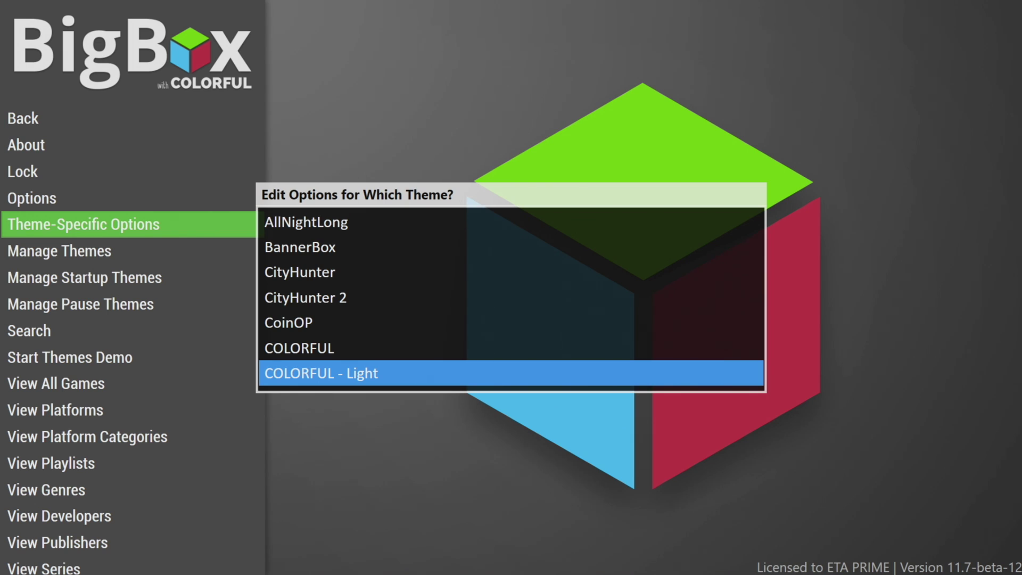
{"action": "key", "text": "Return"}
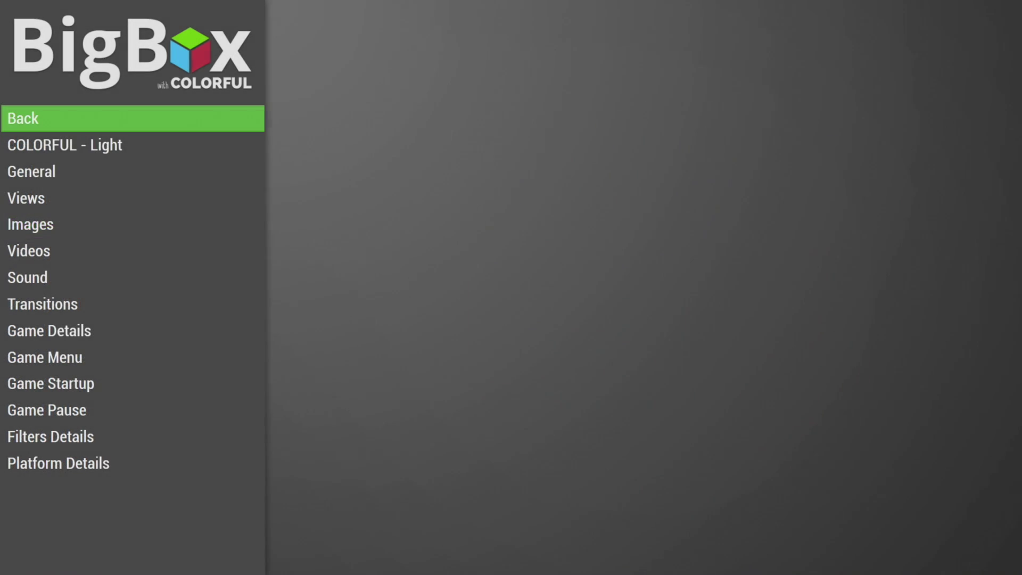
Examine the COLORFUL - Light option categories from General through Platform Details
{"action": "key", "text": "Down"}
{"action": "key", "text": "Down"}
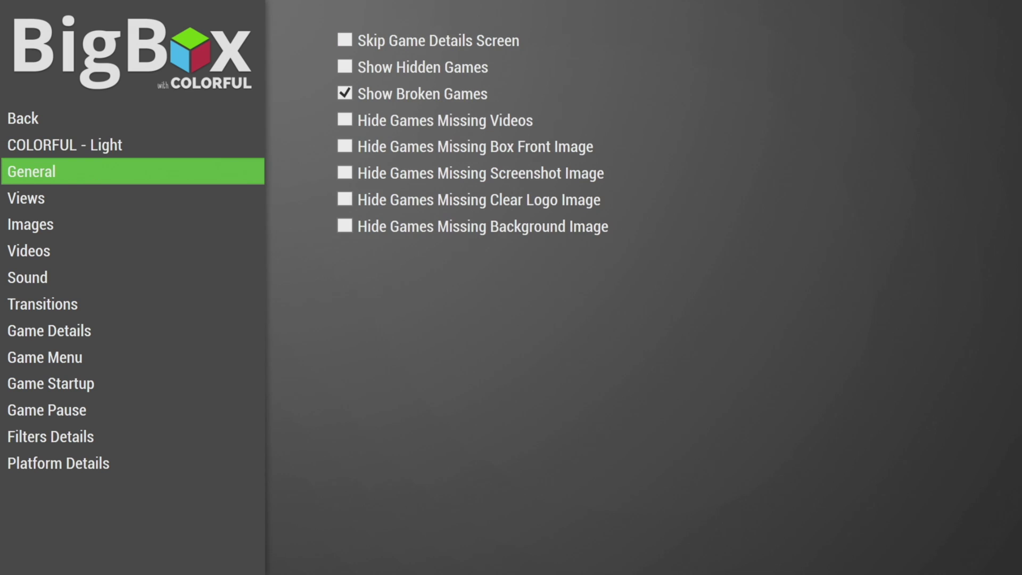
{"action": "key", "text": "Down"}
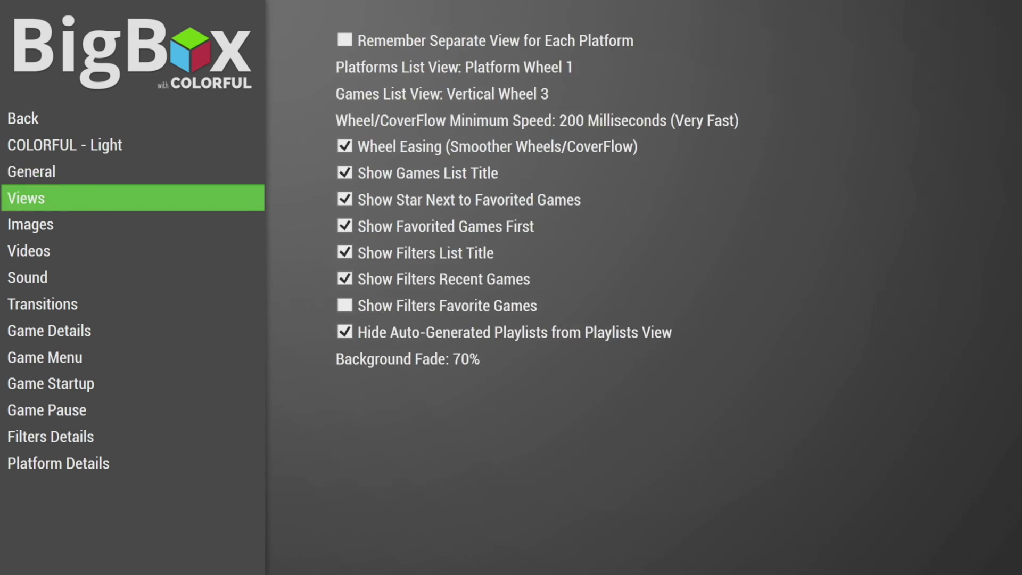
{"action": "key", "text": "Down"}
{"action": "key", "text": "Up"}
{"action": "key", "text": "Down"}
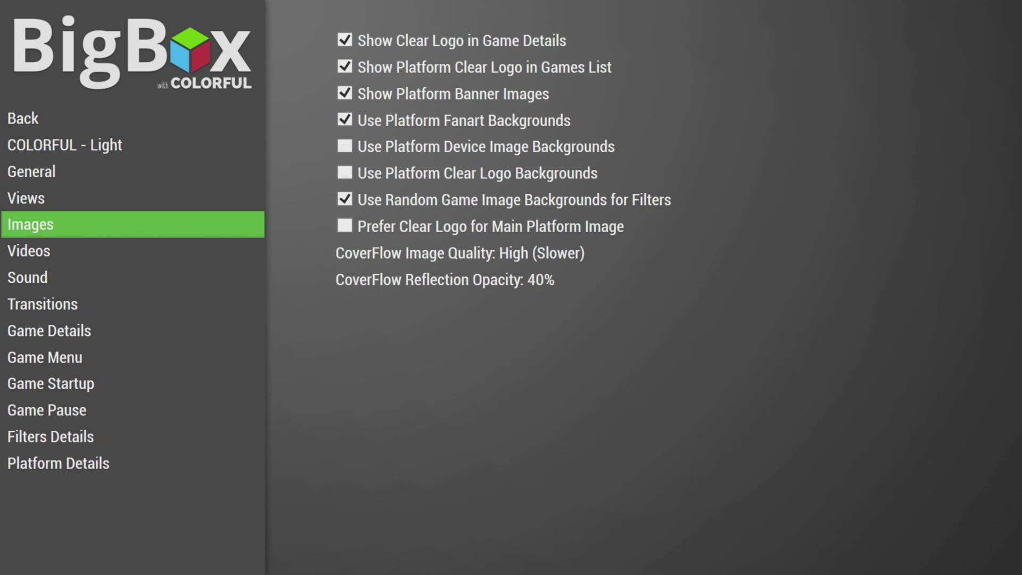
{"action": "key", "text": "Down"}
{"action": "key", "text": "Down"}
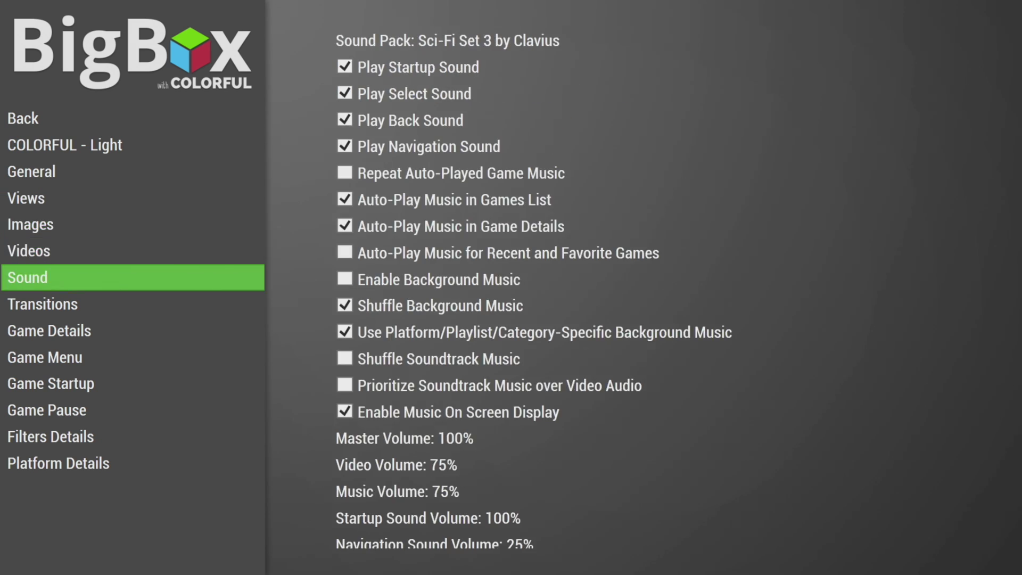
{"action": "key", "text": "Down"}
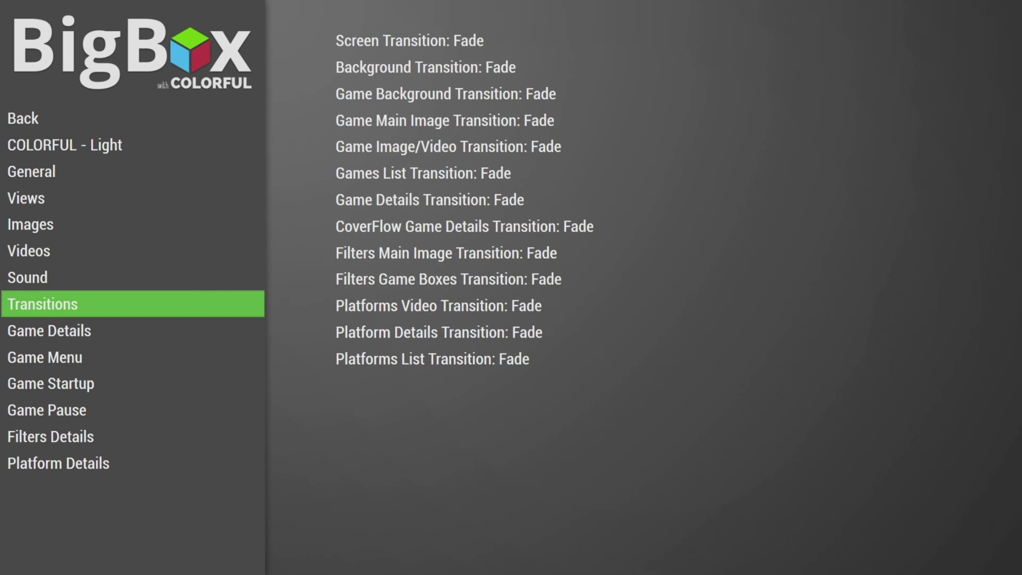
{"action": "key", "text": "Down"}
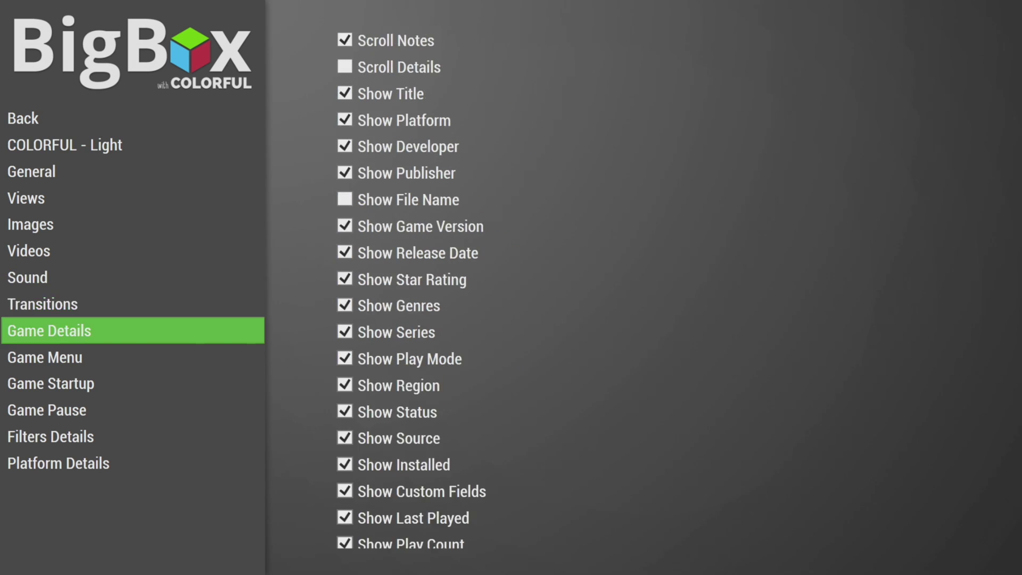
{"action": "key", "text": "Down"}
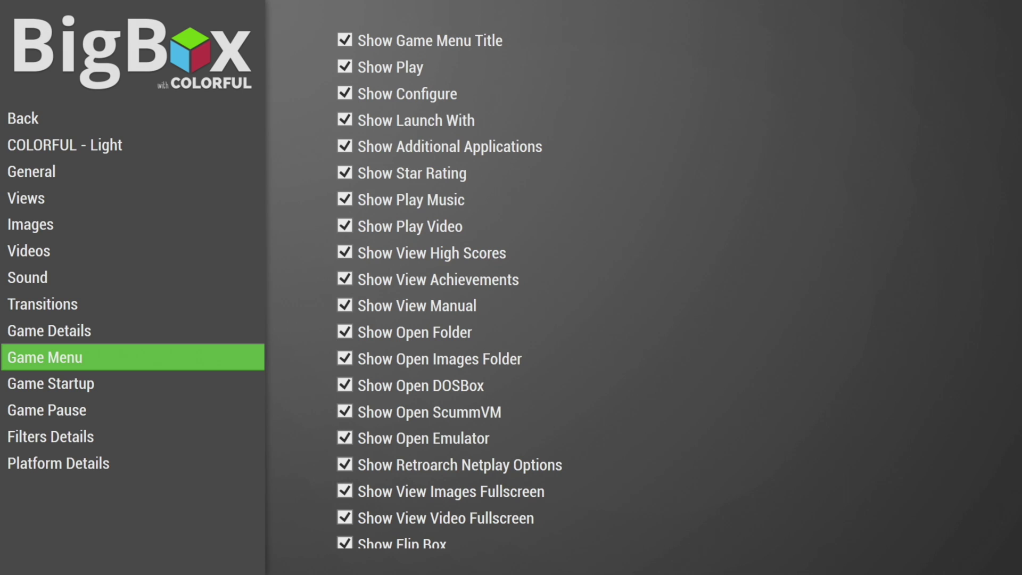
{"action": "key", "text": "Down"}
{"action": "key", "text": "Down"}
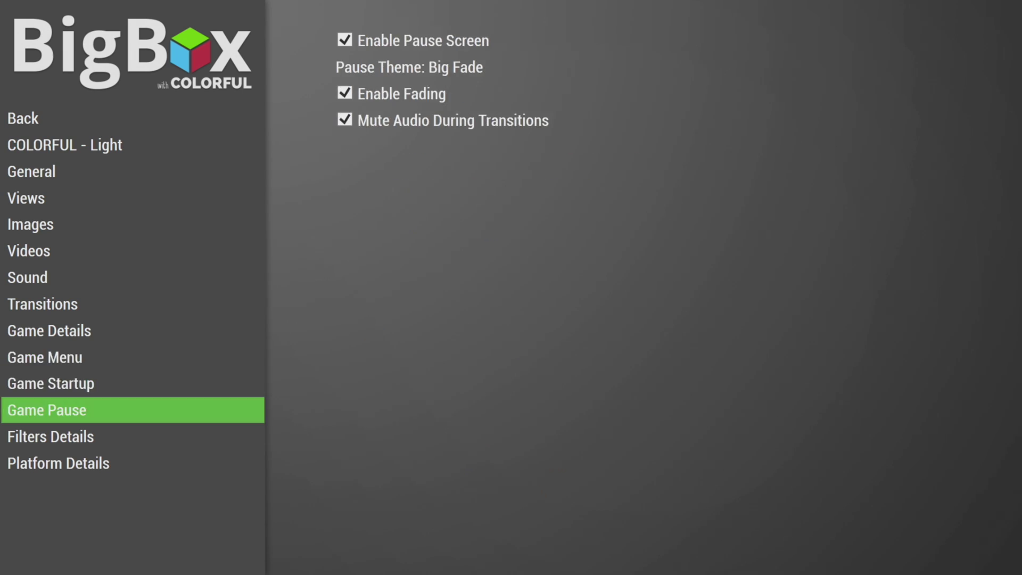
{"action": "key", "text": "Down"}
{"action": "key", "text": "Down"}
{"action": "key", "text": "Up"}
{"action": "key", "text": "Up"}
{"action": "key", "text": "Down"}
{"action": "key", "text": "Down"}
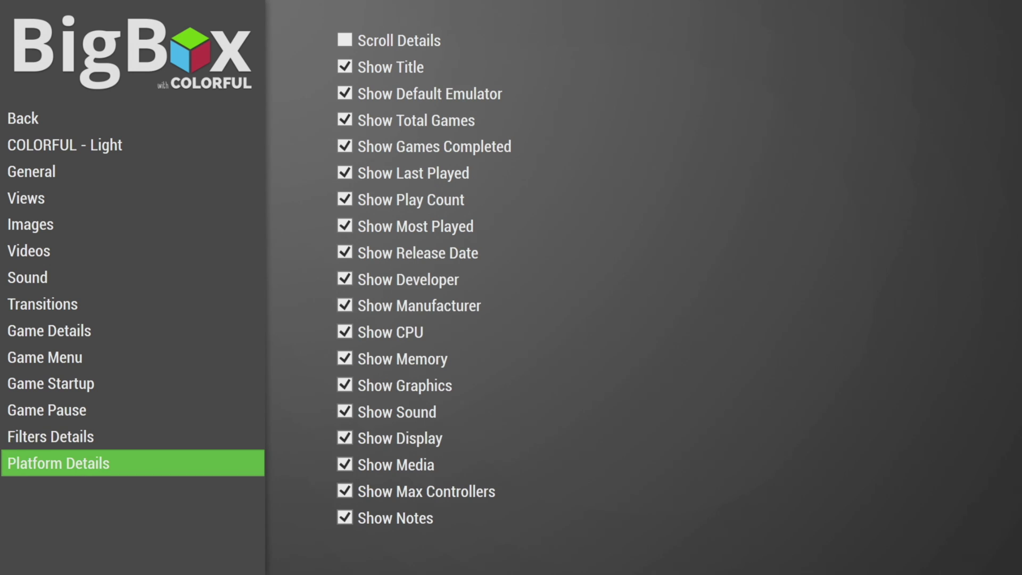
Check the COLORFUL - Light reset option and its General and Views settings, and return to the system menu
{"action": "key", "text": "Down"}
{"action": "key", "text": "Down"}
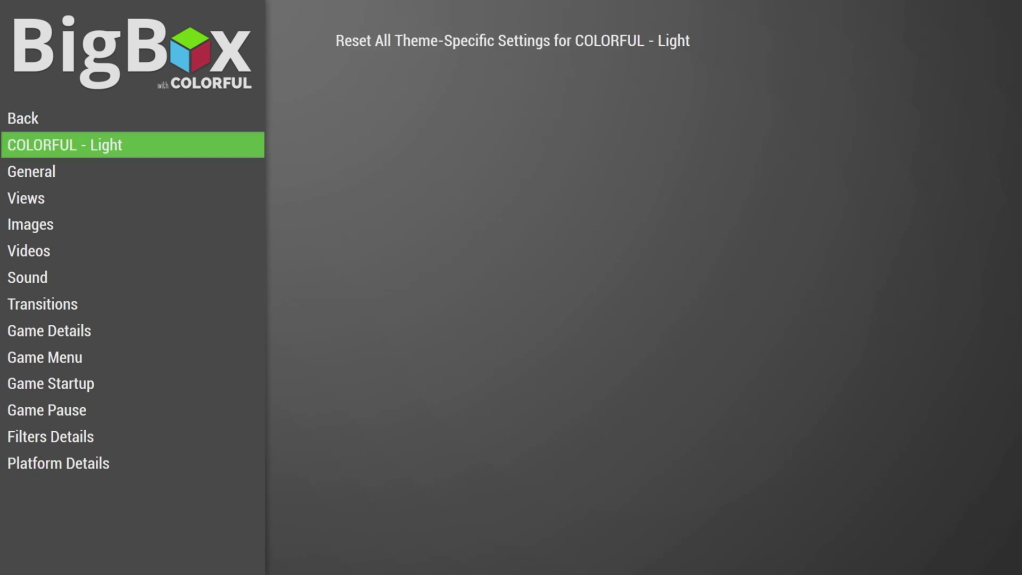
{"action": "key", "text": "Down"}
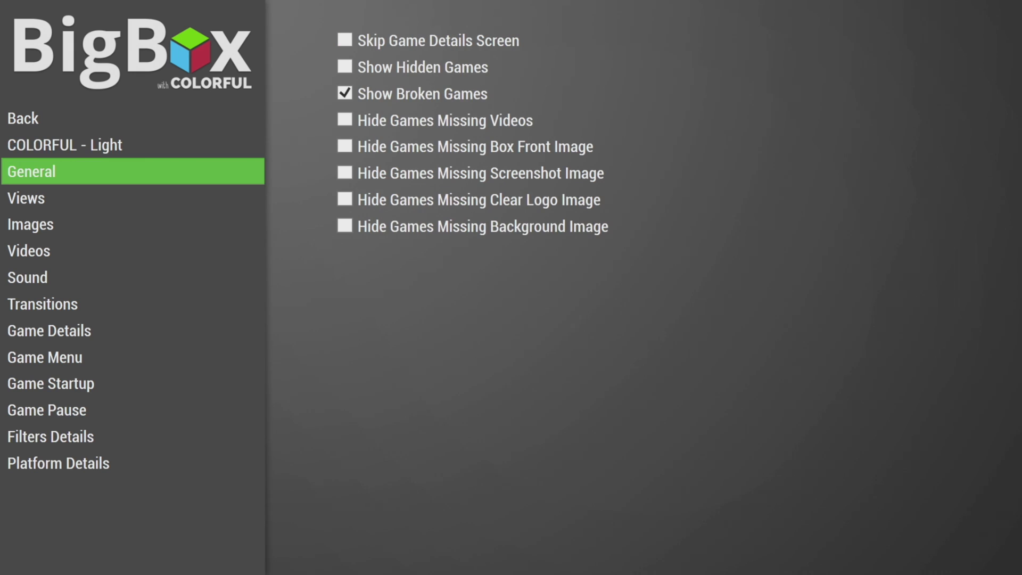
{"action": "key", "text": "Down"}
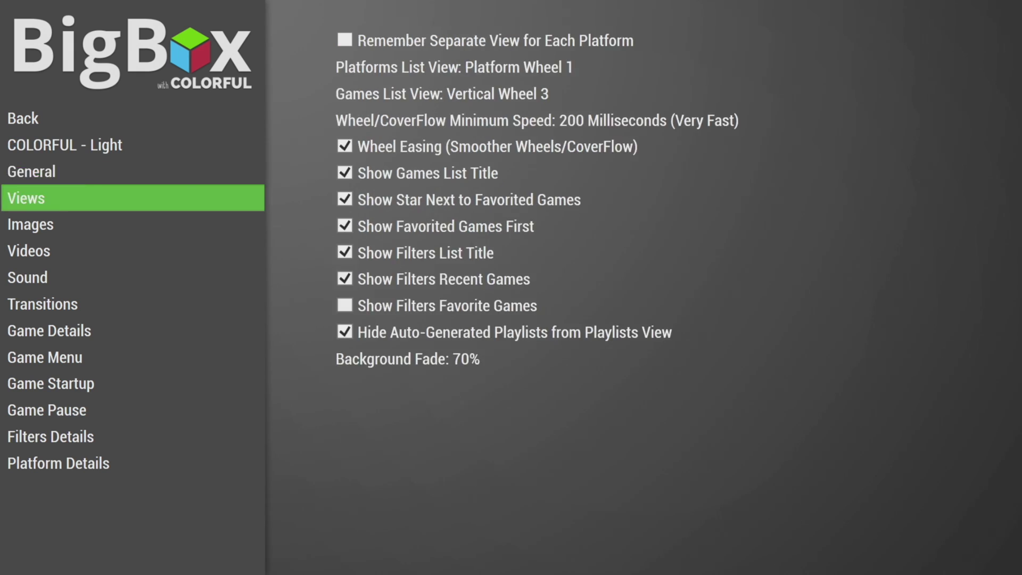
{"action": "key", "text": "Escape"}
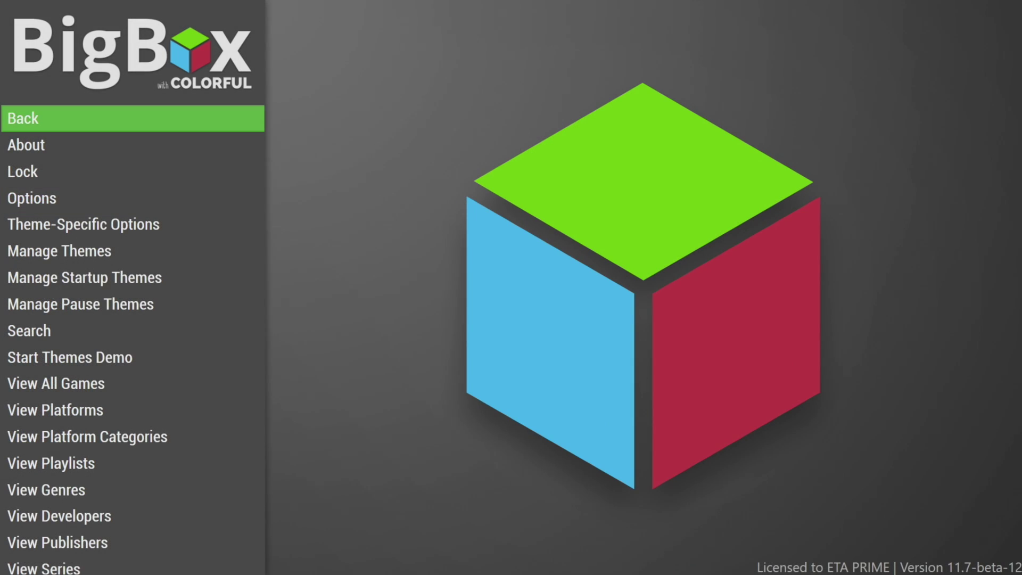
Look over the system options down to Start Themes Demo and open Manage Themes
{"action": "key", "text": "Down"}
{"action": "key", "text": "Down"}
{"action": "key", "text": "Down"}
{"action": "key", "text": "Down"}
{"action": "key", "text": "Down"}
{"action": "key", "text": "Down"}
{"action": "key", "text": "Down"}
{"action": "key", "text": "Down"}
{"action": "key", "text": "Down"}
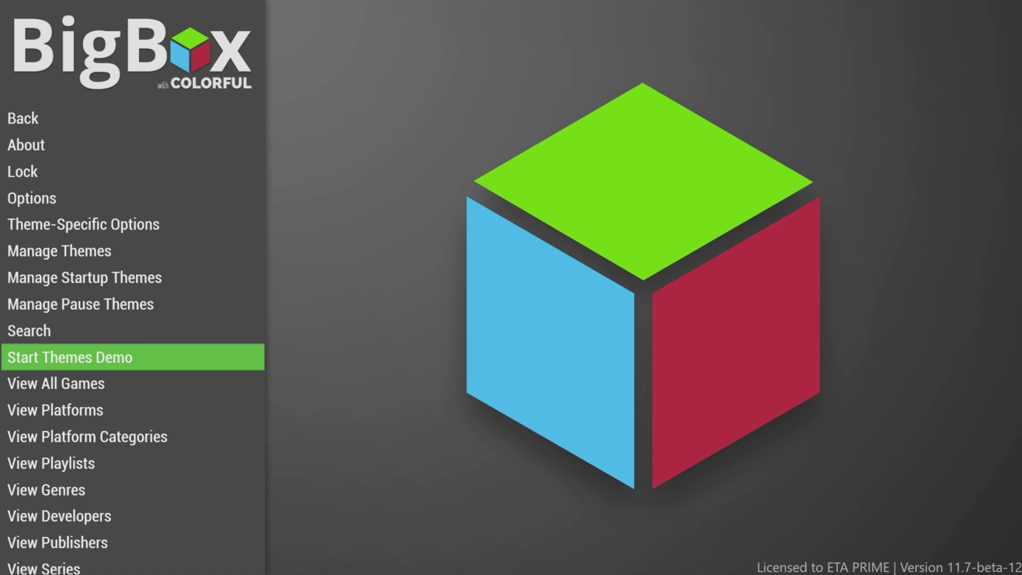
{"action": "key", "text": "Up"}
{"action": "key", "text": "Up"}
{"action": "key", "text": "Up"}
{"action": "key", "text": "Up"}
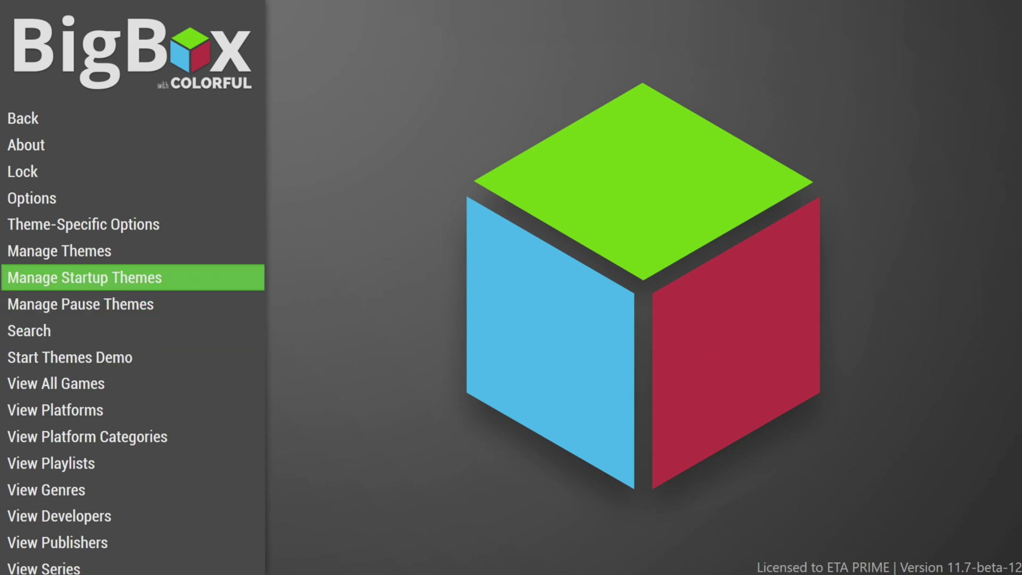
{"action": "key", "text": "Return"}
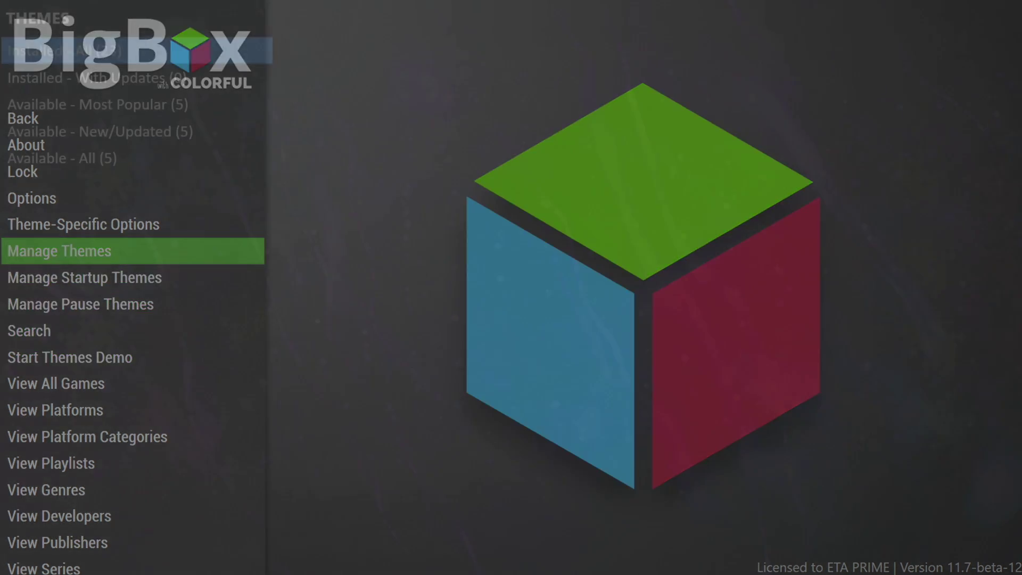
Look over the theme categories and install the BarTop theme from the most popular available themes
{"action": "key", "text": "Down"}
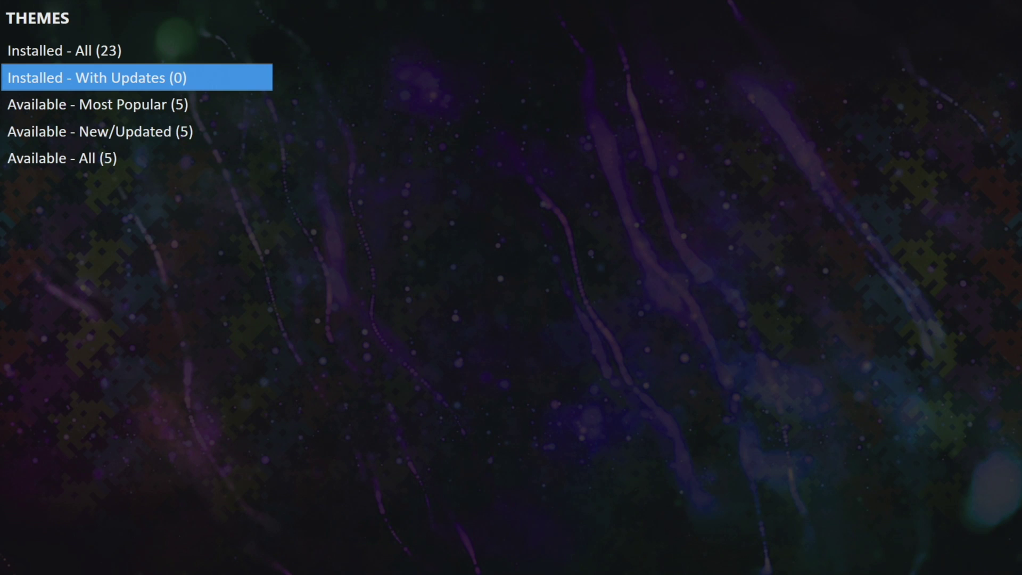
{"action": "key", "text": "Down"}
{"action": "key", "text": "Up"}
{"action": "key", "text": "Up"}
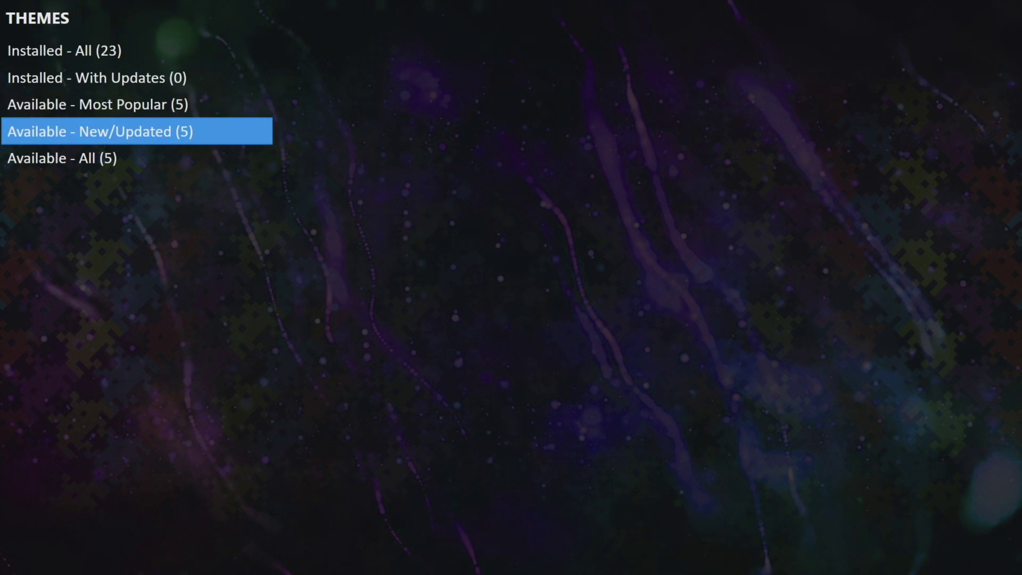
{"action": "key", "text": "Up"}
{"action": "key", "text": "Return"}
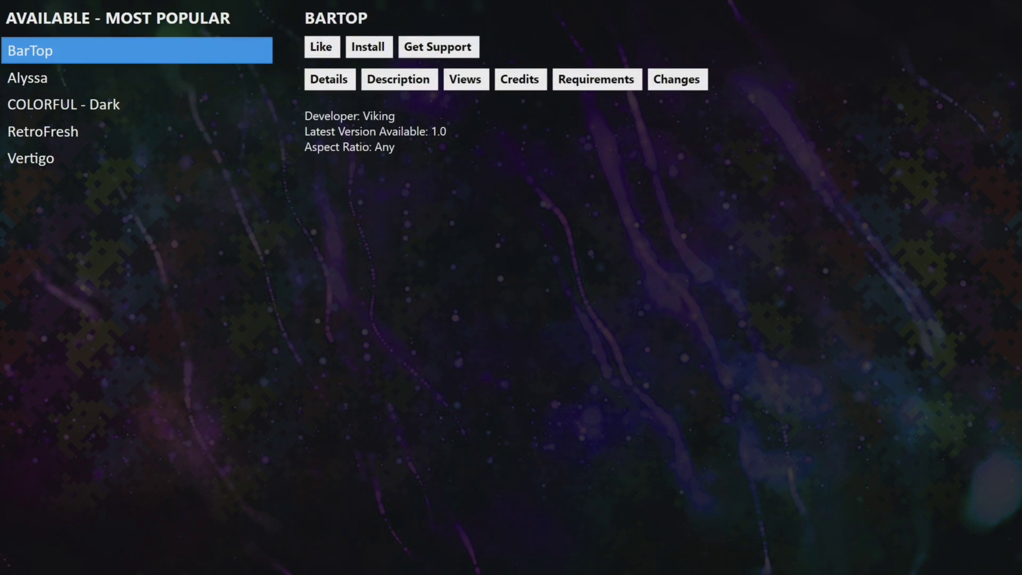
{"action": "key", "text": "Right"}
{"action": "key", "text": "Right"}
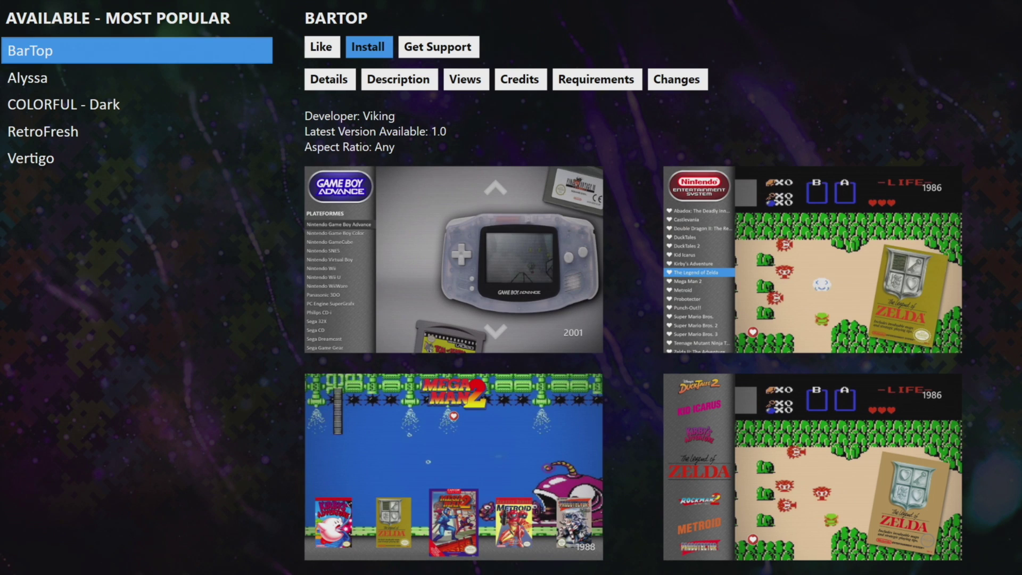
{"action": "key", "text": "Return"}
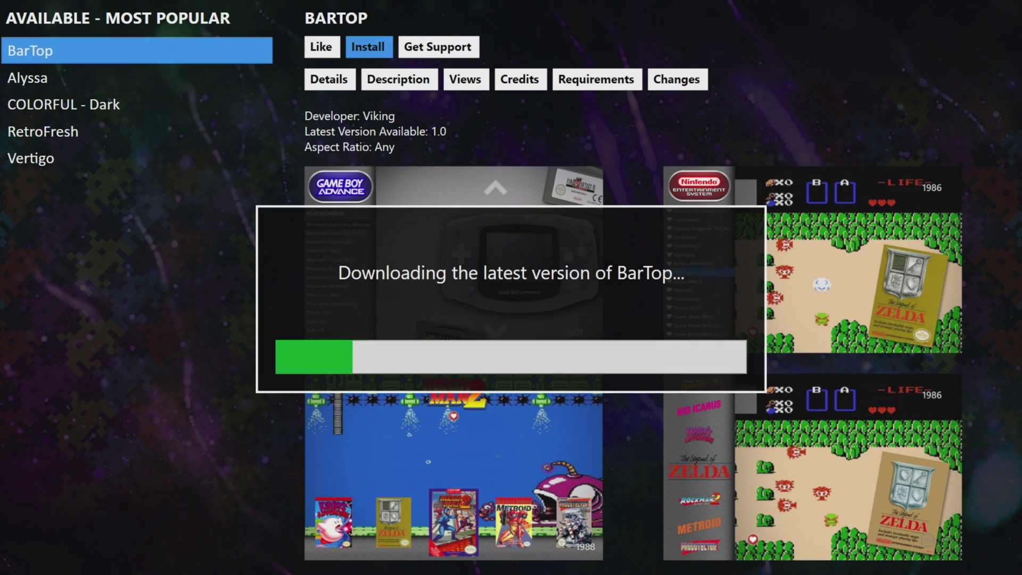
Return to the most popular available themes and install the RetroFresh theme
{"action": "key", "text": "Down"}
{"action": "key", "text": "Down"}
{"action": "key", "text": "Down"}
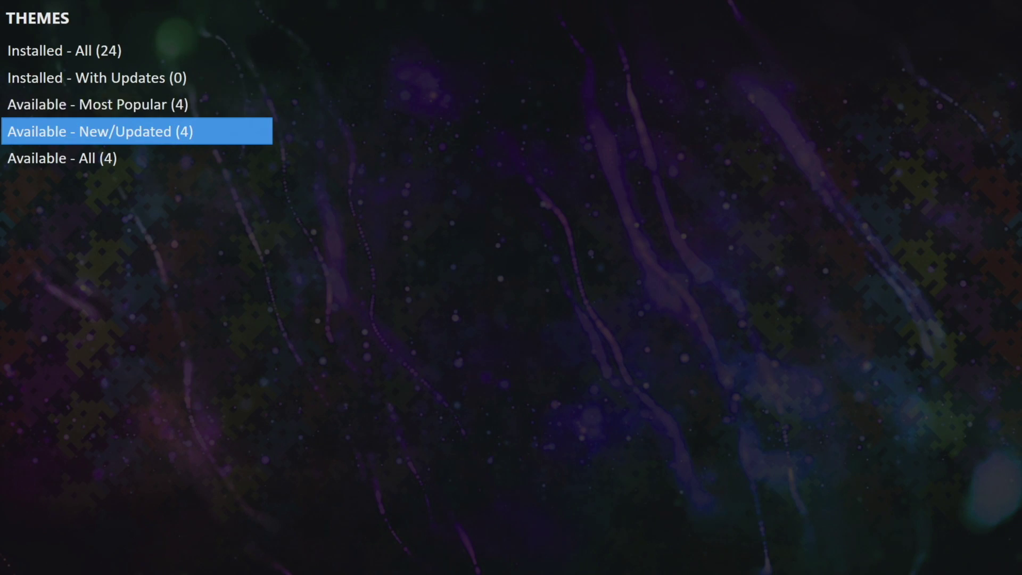
{"action": "key", "text": "Up"}
{"action": "key", "text": "Return"}
{"action": "key", "text": "Down"}
{"action": "key", "text": "Down"}
{"action": "key", "text": "Right"}
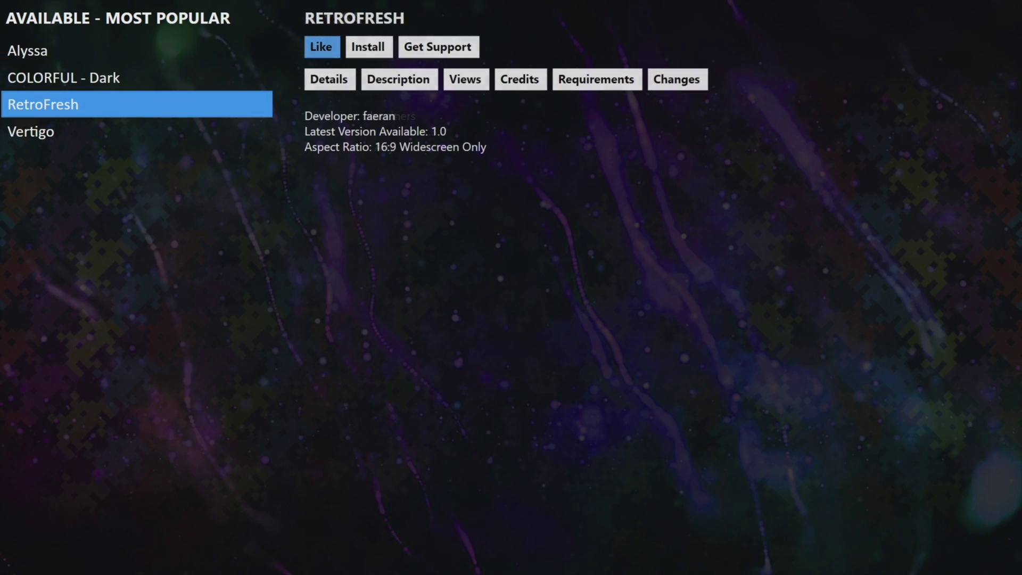
{"action": "key", "text": "Right"}
{"action": "key", "text": "Return"}
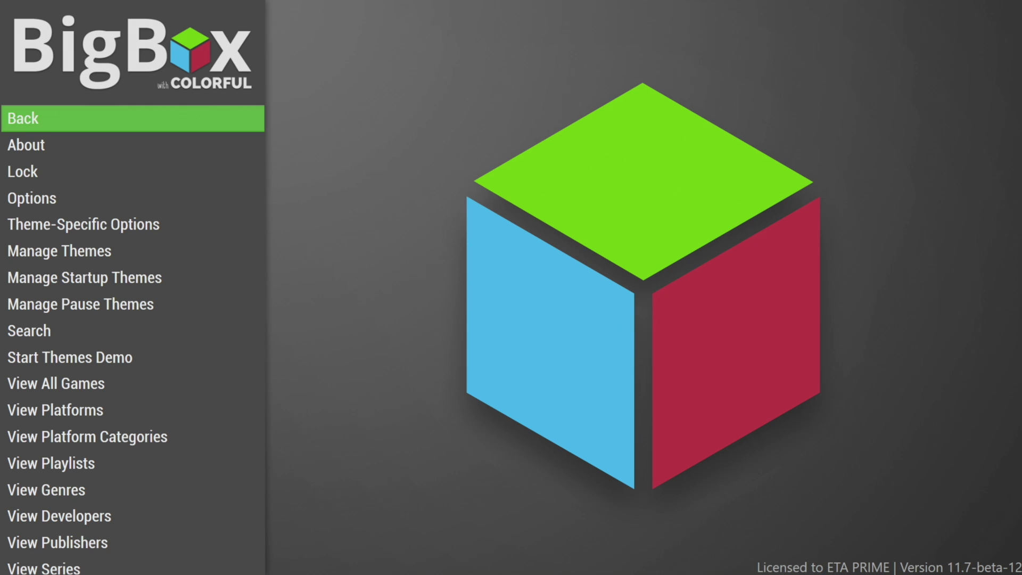
Go through the system menu entries from Back to Start Themes Demo
{"action": "key", "text": "Down"}
{"action": "key", "text": "Down"}
{"action": "key", "text": "Down"}
{"action": "key", "text": "Down"}
{"action": "key", "text": "Down"}
{"action": "key", "text": "Down"}
{"action": "key", "text": "Down"}
{"action": "key", "text": "Down"}
{"action": "key", "text": "Down"}
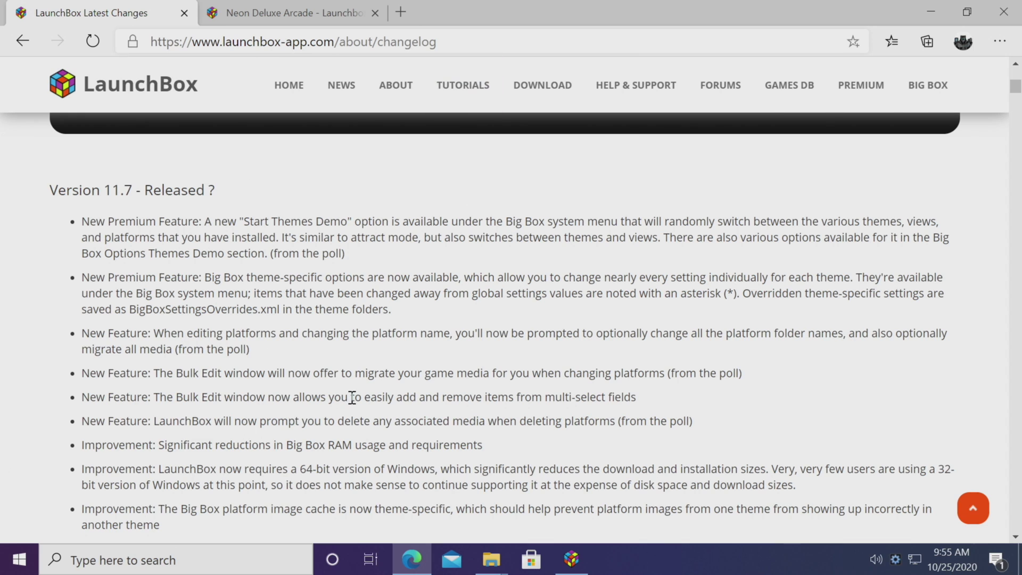
Show the LaunchBox desktop library briefly, then browse the LaunchBox Custom Themes category in the community forum's downloads in Microsoft Edge
{"action": "left_click", "coordinate": [944, 5]}
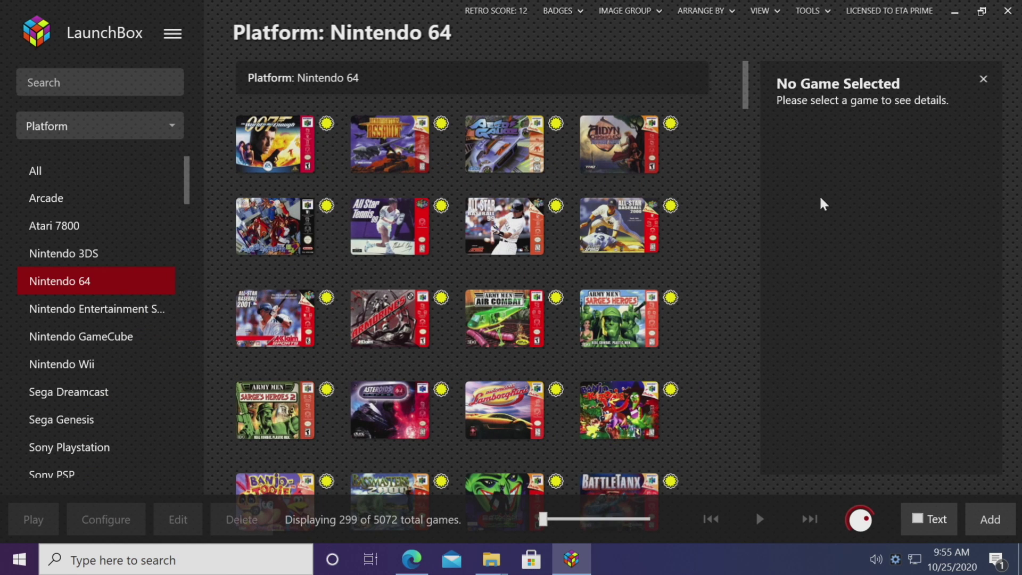
{"action": "left_click", "coordinate": [412, 559]}
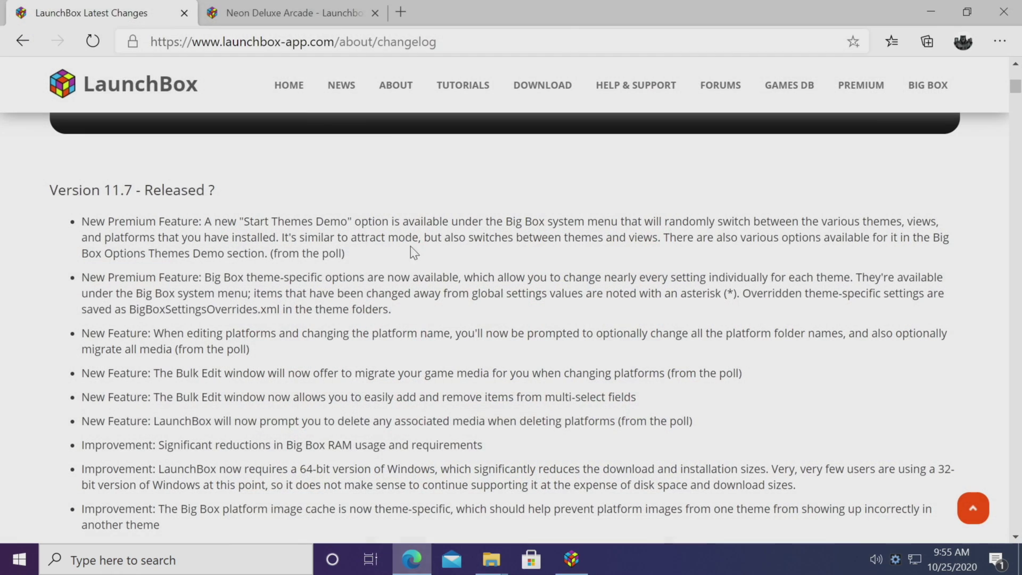
{"action": "left_click", "coordinate": [315, 21]}
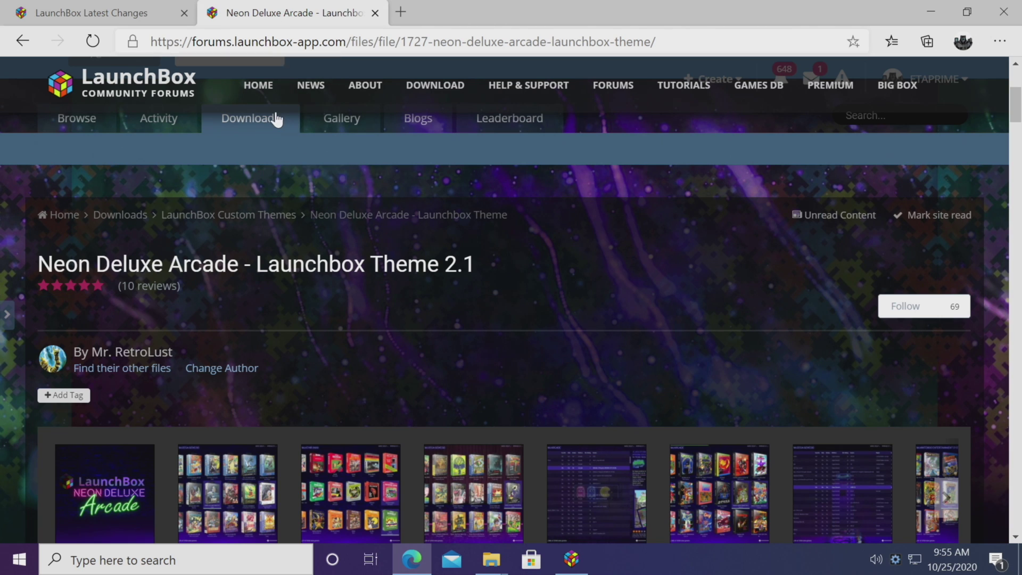
{"action": "left_click", "coordinate": [254, 129]}
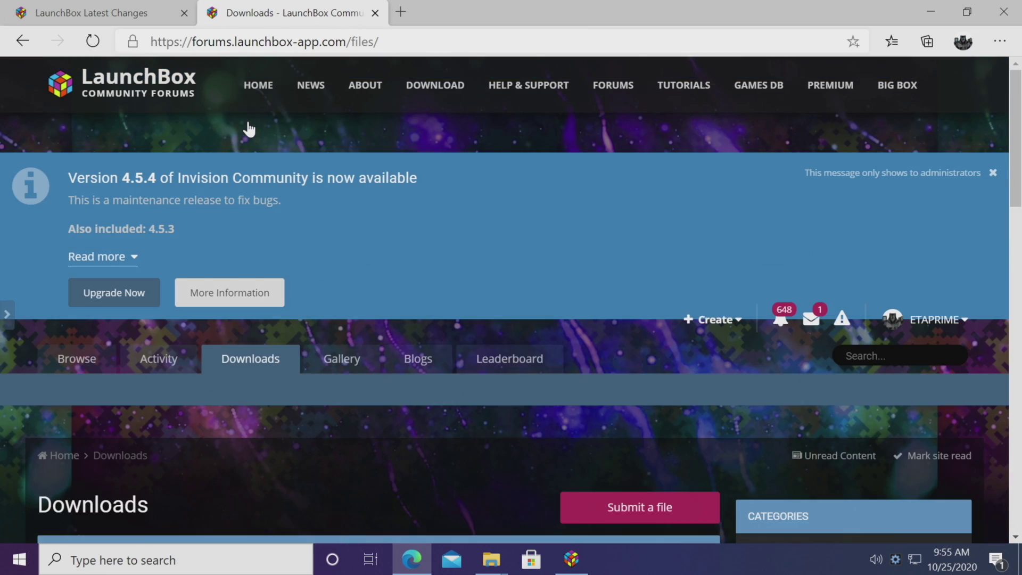
{"action": "scroll", "coordinate": [582, 292], "scroll_direction": "down", "scroll_amount": 6}
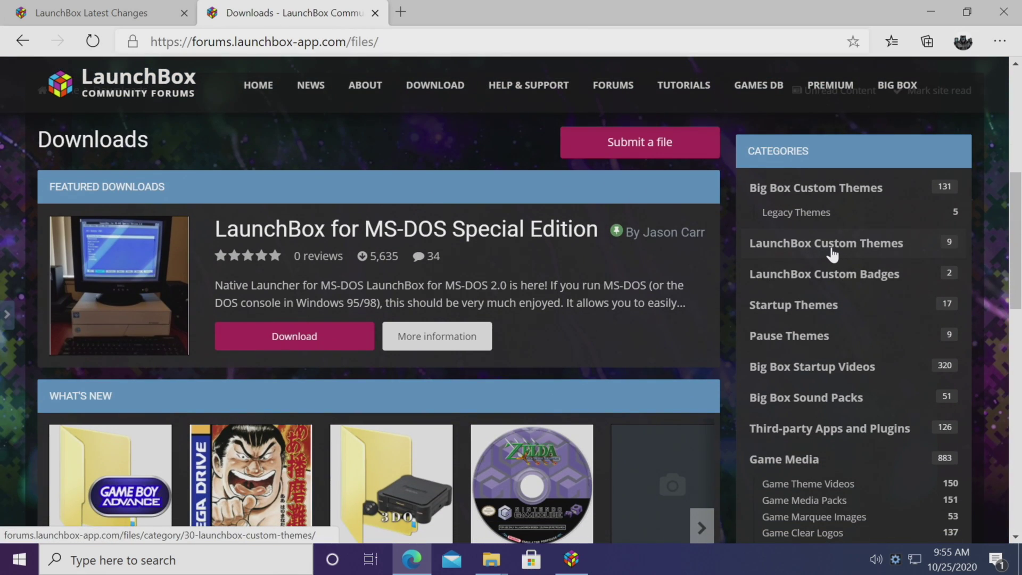
{"action": "left_click", "coordinate": [833, 250]}
{"action": "scroll", "coordinate": [353, 282], "scroll_direction": "down", "scroll_amount": 7}
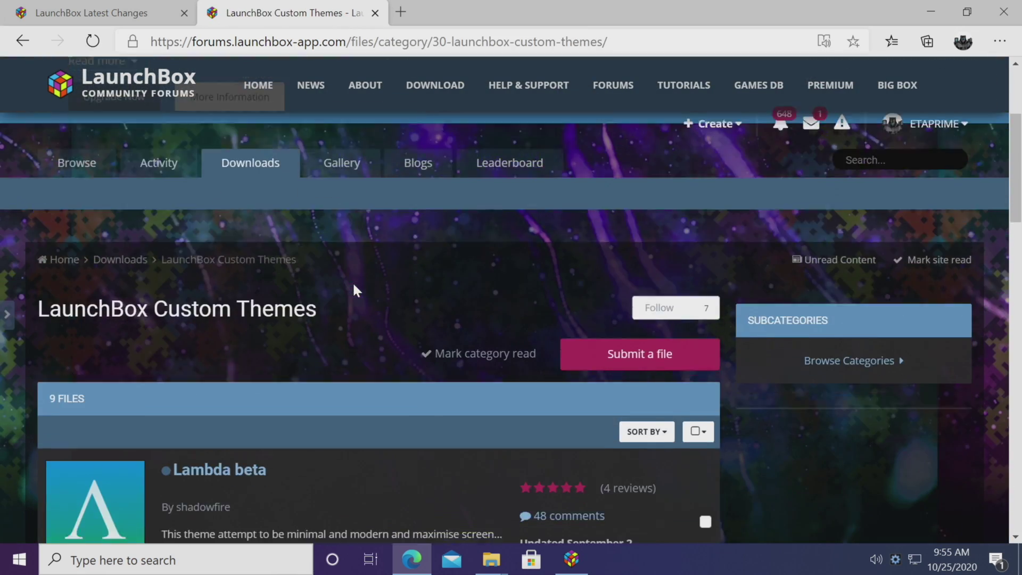
{"action": "scroll", "coordinate": [389, 277], "scroll_direction": "down", "scroll_amount": 2}
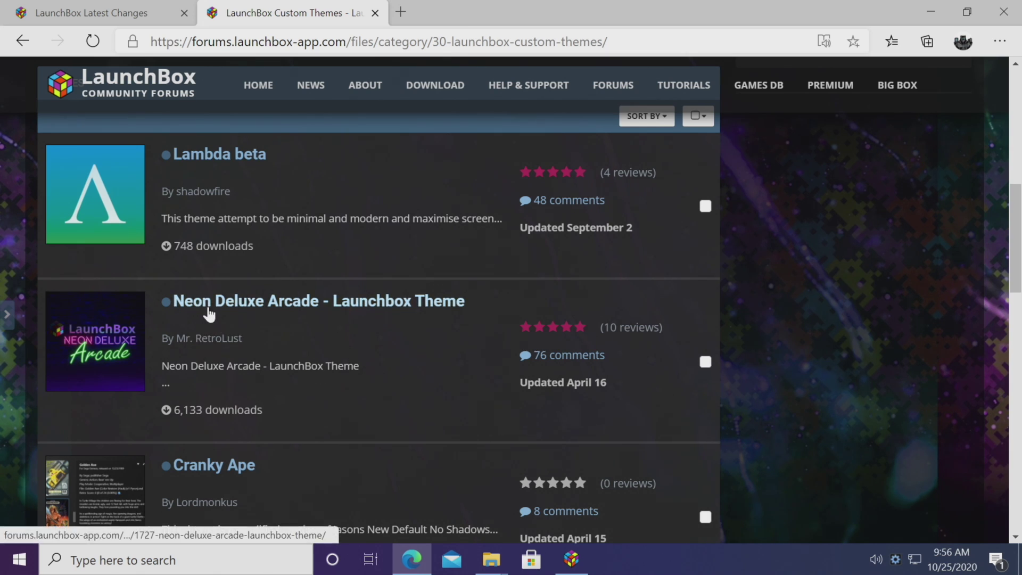
Open the Neon Deluxe Arcade - Launchbox Theme page and download Neon Deluxe Arcade LB 2.1.zip
{"action": "left_click", "coordinate": [281, 304]}
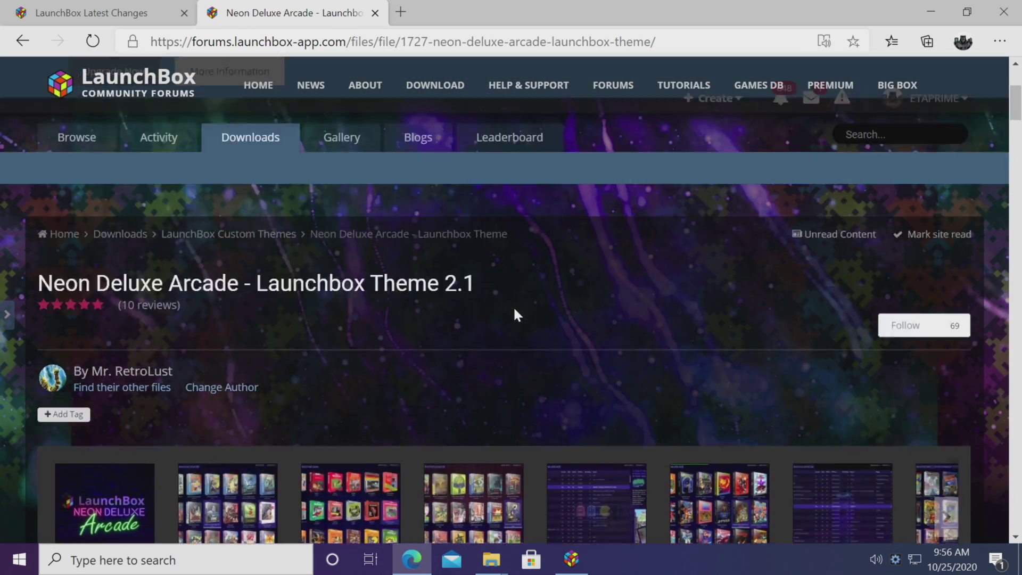
{"action": "scroll", "coordinate": [514, 312], "scroll_direction": "down", "scroll_amount": 5}
{"action": "left_click", "coordinate": [839, 322]}
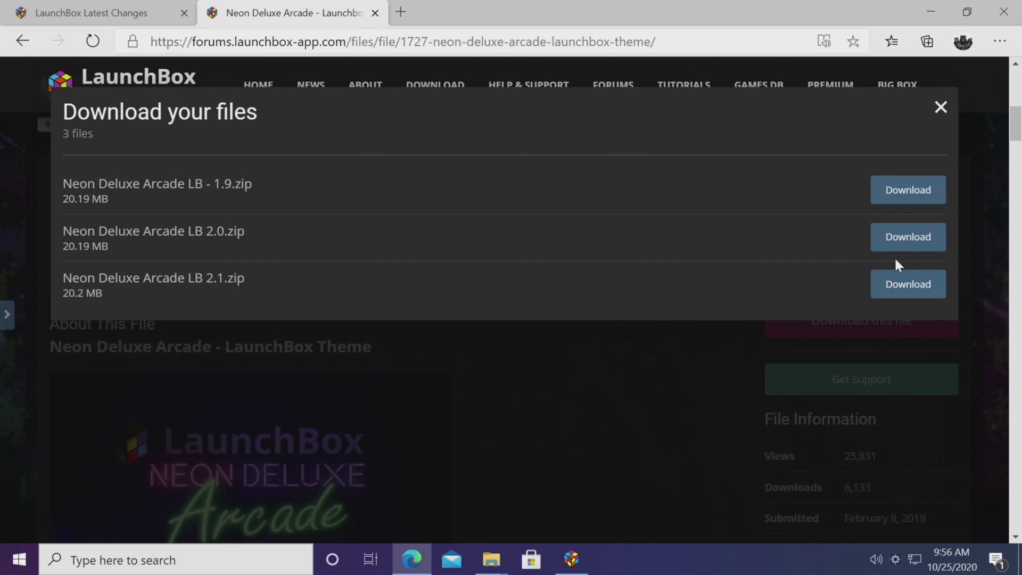
{"action": "left_click", "coordinate": [920, 285]}
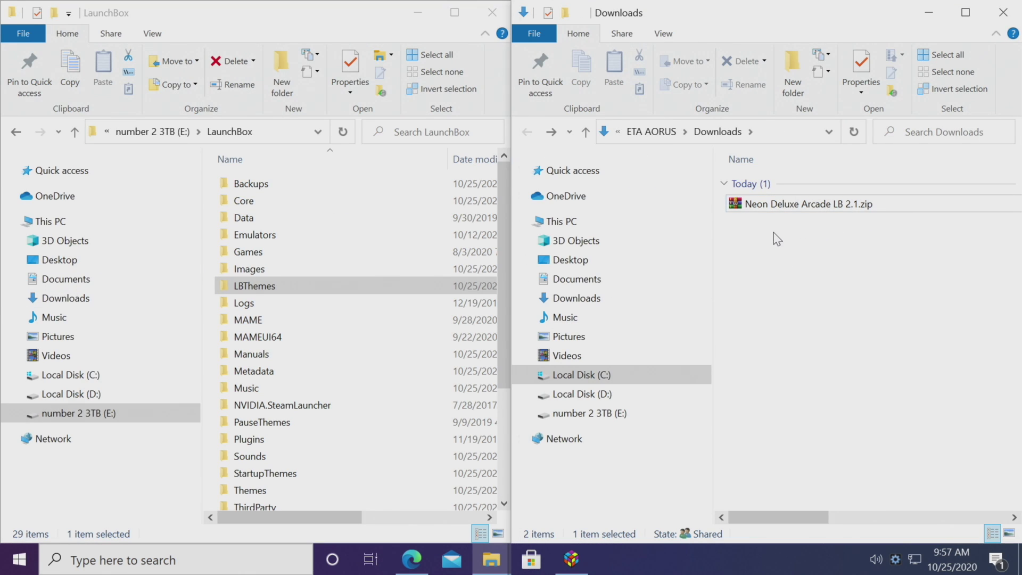
In File Explorer, extract Neon Deluxe Arcade LB 2.1.zip into its own folder in Downloads and open LaunchBox's LBThemes folder
{"action": "right_click", "coordinate": [775, 215]}
{"action": "left_click", "coordinate": [671, 237]}
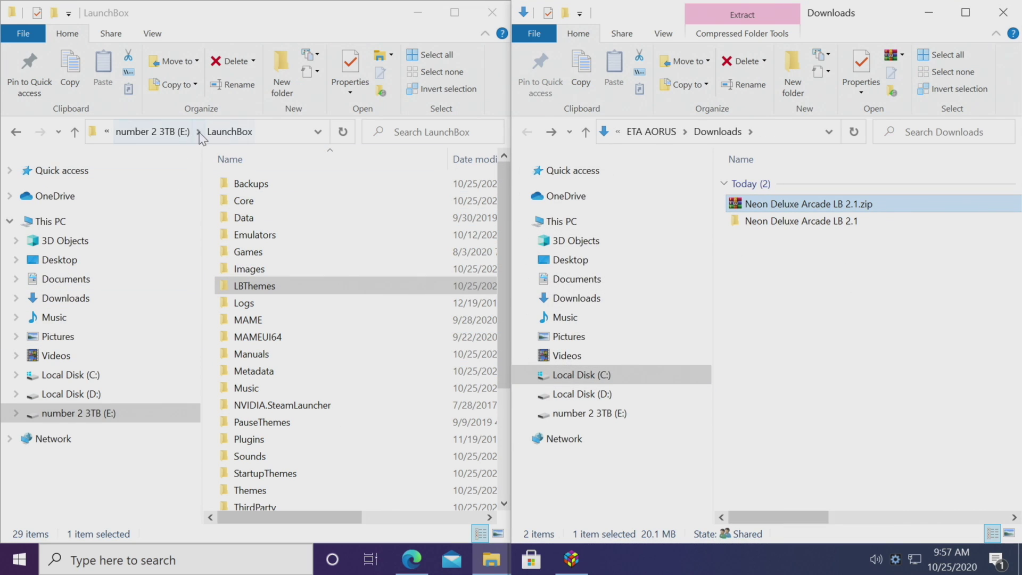
{"action": "left_click", "coordinate": [250, 287]}
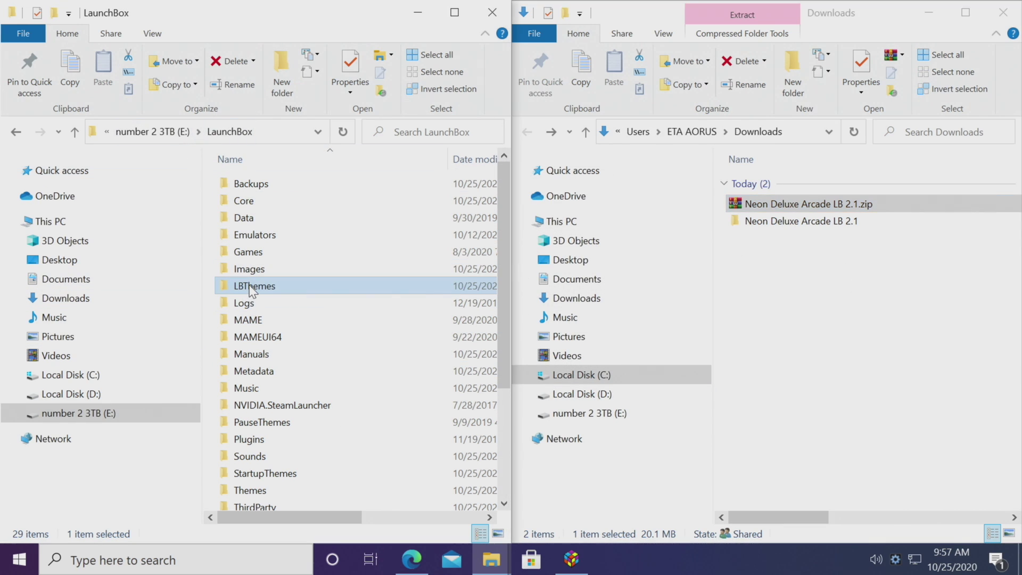
{"action": "double_click", "coordinate": [222, 286]}
Open the extracted Neon Deluxe Arcade LB folder and install the font Beon.ttf, confirming its replacement
{"action": "left_click", "coordinate": [737, 246]}
{"action": "left_click", "coordinate": [782, 223]}
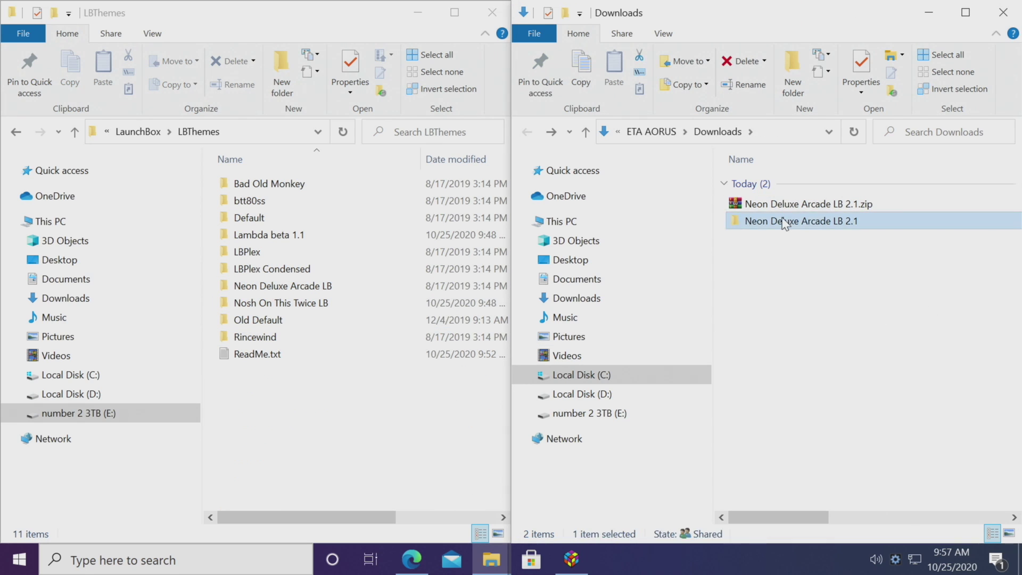
{"action": "double_click", "coordinate": [783, 222]}
{"action": "double_click", "coordinate": [761, 184]}
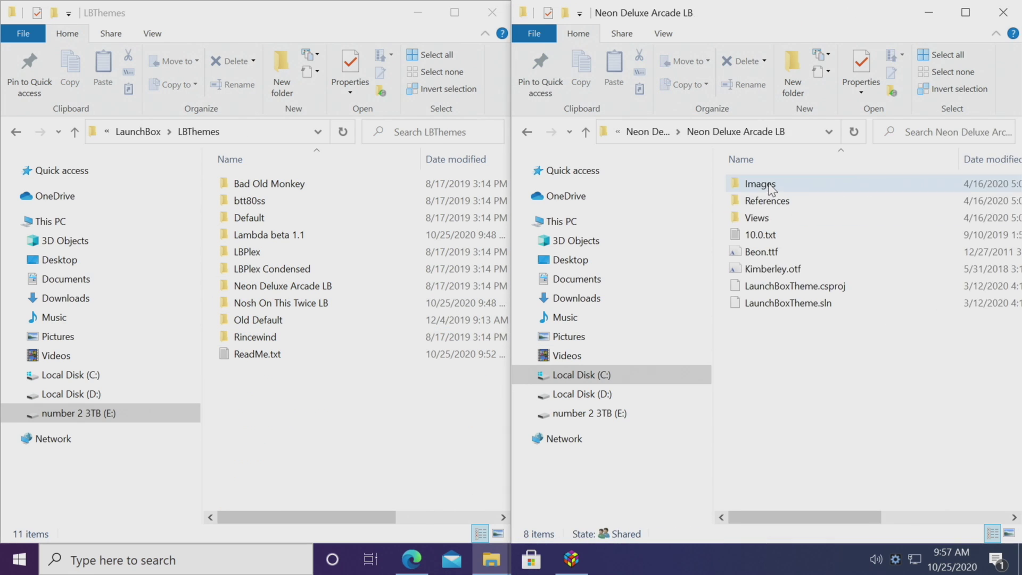
{"action": "double_click", "coordinate": [761, 252]}
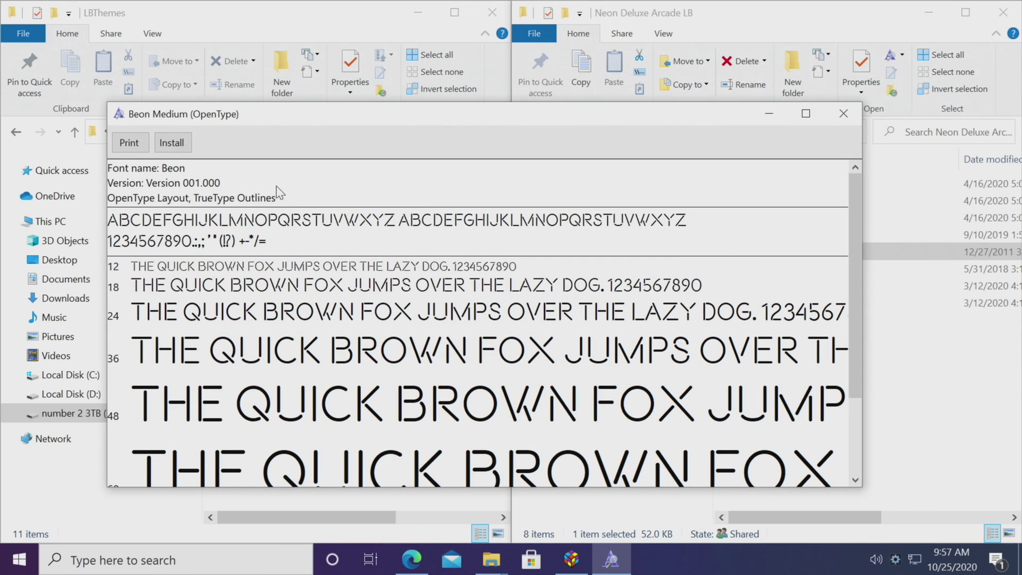
{"action": "left_click", "coordinate": [184, 142]}
{"action": "left_click", "coordinate": [549, 290]}
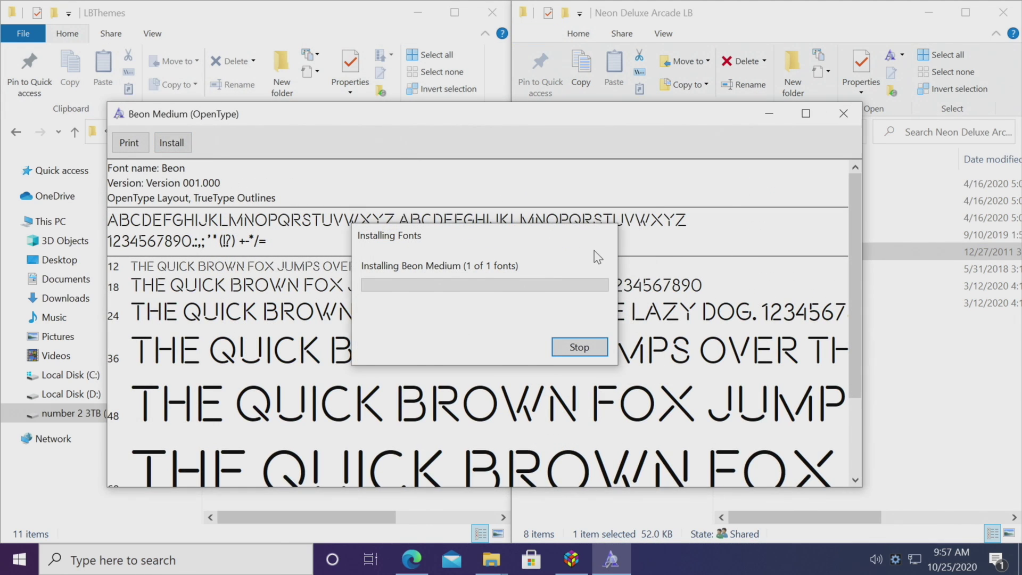
{"action": "left_click", "coordinate": [856, 116]}
Install the font Kimberley.otf from the theme folder, replacing the installed version
{"action": "double_click", "coordinate": [766, 268]}
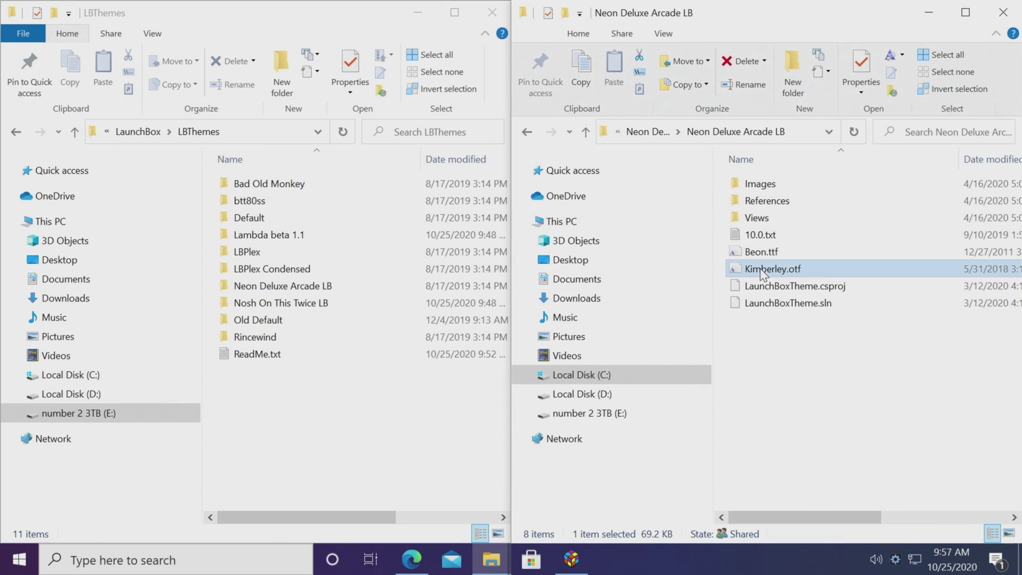
{"action": "left_click", "coordinate": [176, 168]}
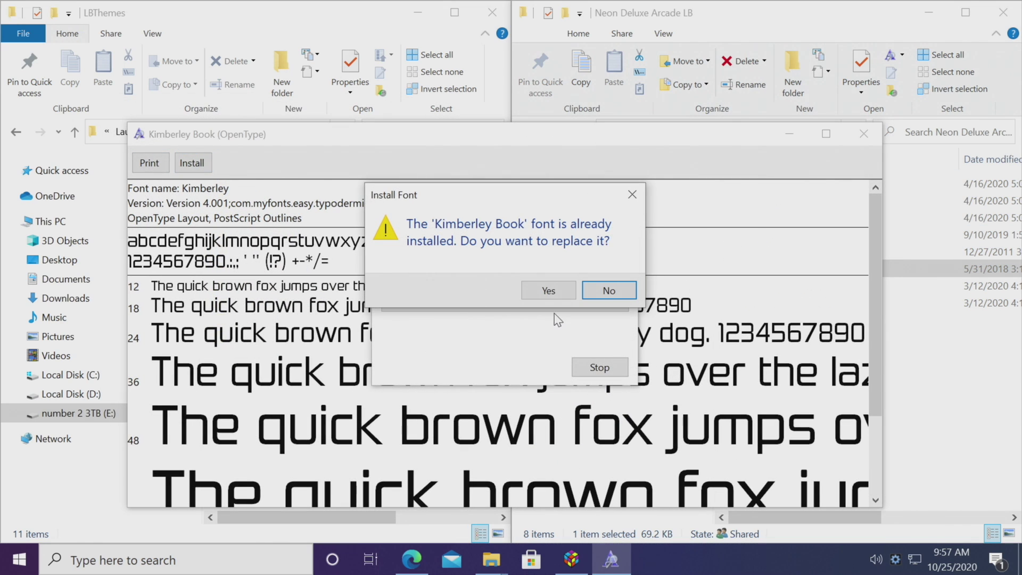
{"action": "left_click", "coordinate": [549, 290]}
{"action": "left_click", "coordinate": [863, 133]}
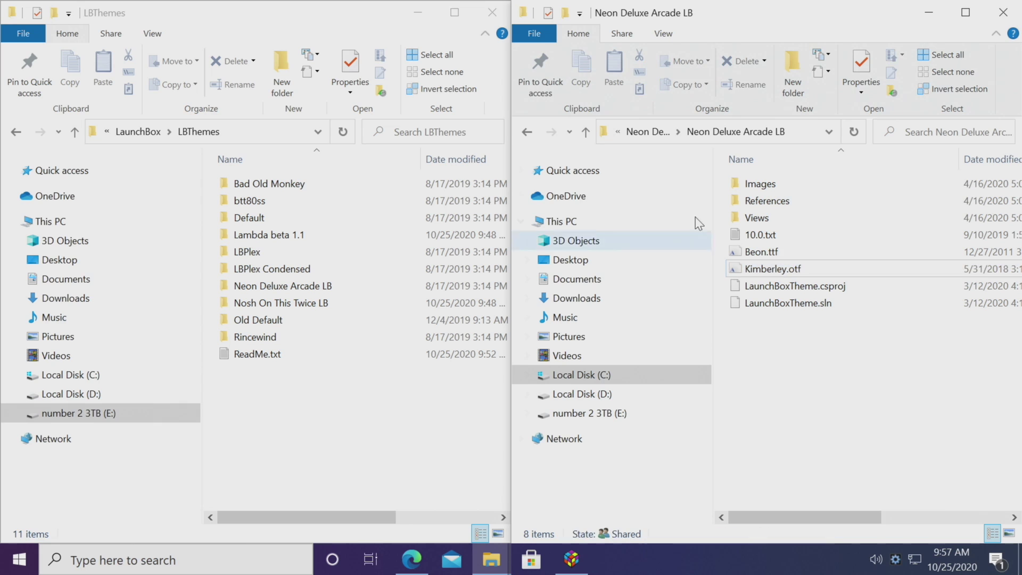
Copy the extracted Neon Deluxe Arcade LB folder into LBThemes, replacing the existing files, and close both File Explorer windows
{"action": "key", "text": "alt+Left"}
{"action": "left_click_drag", "start_coordinate": [775, 192], "coordinate": [341, 438]}
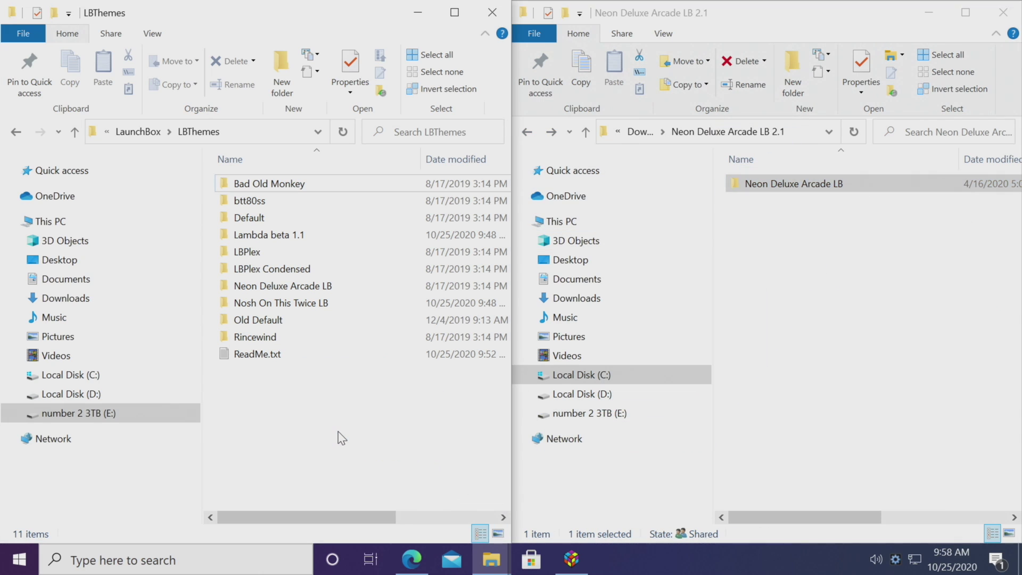
{"action": "left_click", "coordinate": [396, 217]}
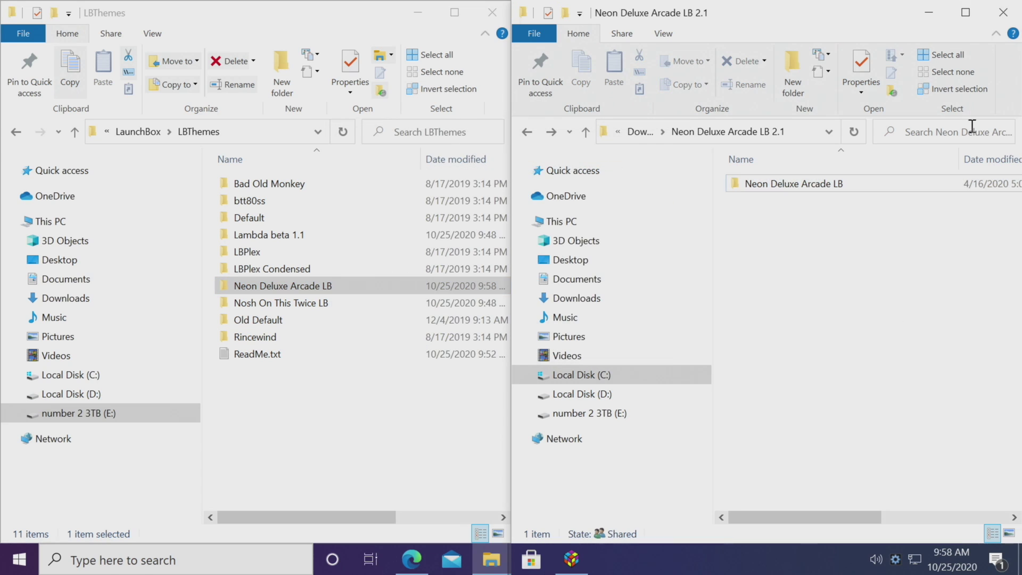
{"action": "left_click", "coordinate": [1003, 12]}
{"action": "left_click", "coordinate": [492, 13]}
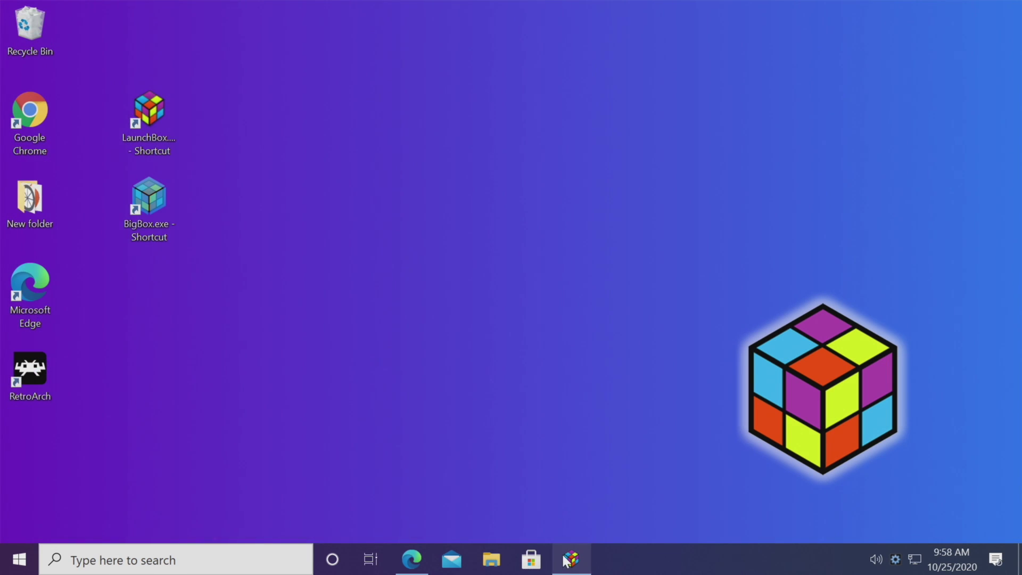
Switch to LaunchBox and open its Options
{"action": "left_click", "coordinate": [572, 559]}
{"action": "left_click", "coordinate": [173, 34]}
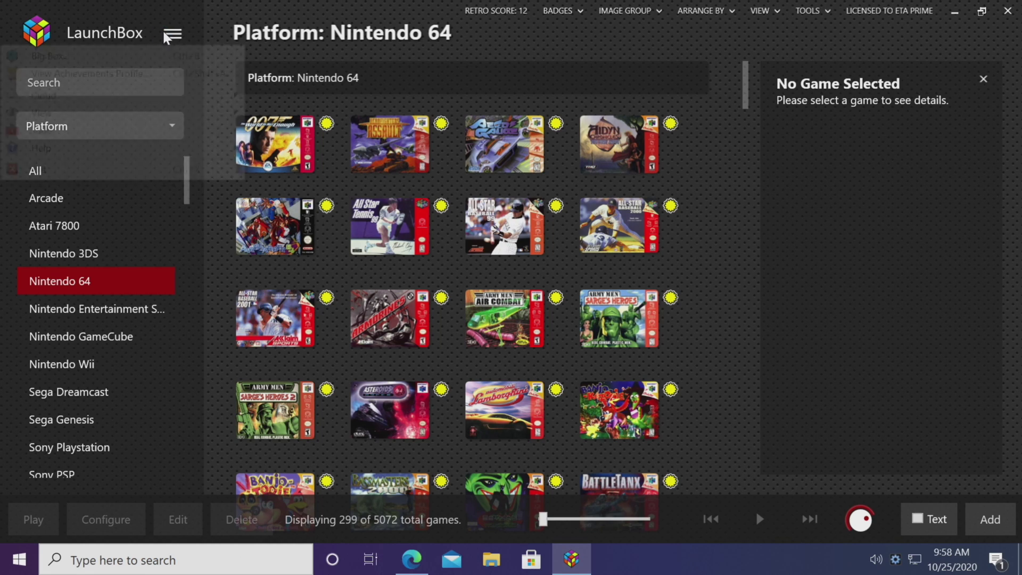
{"action": "mouse_move", "coordinate": [76, 135]}
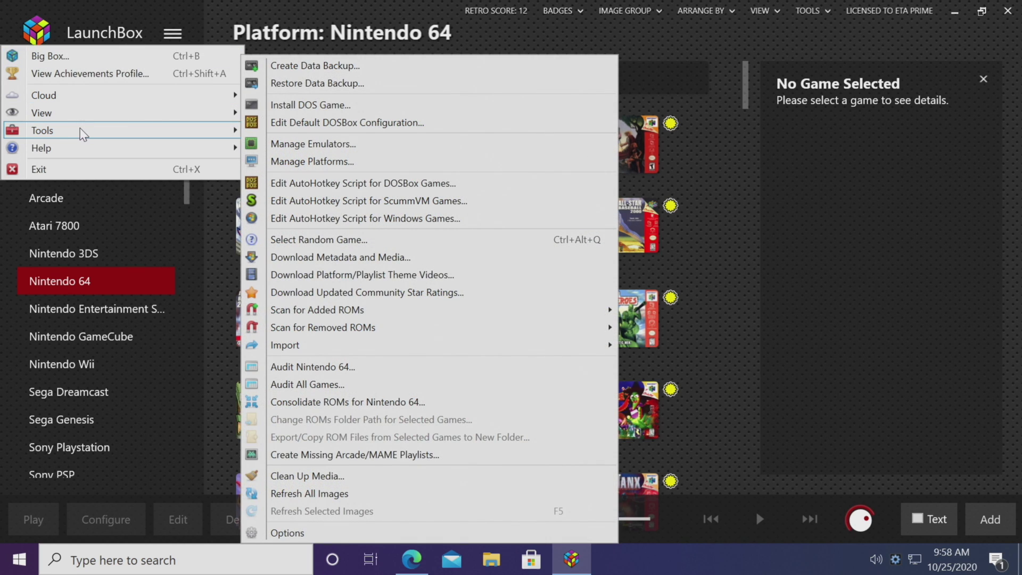
{"action": "left_click", "coordinate": [353, 530]}
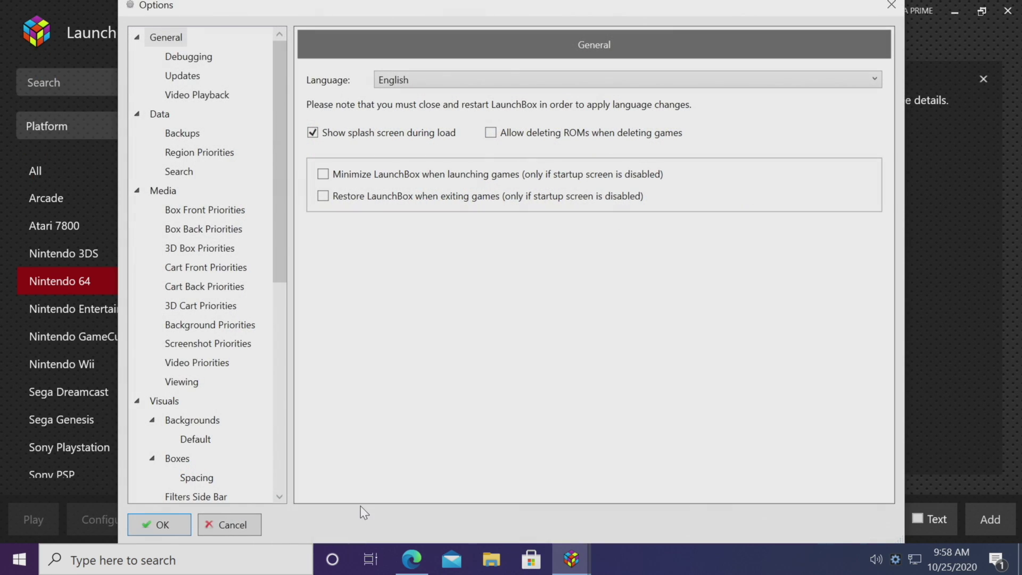
Set the LaunchBox theme to Neon Deluxe Arcade LB, accept the required restart, and look over the game library
{"action": "scroll", "coordinate": [277, 371], "scroll_direction": "down", "scroll_amount": 3}
{"action": "left_click", "coordinate": [192, 422]}
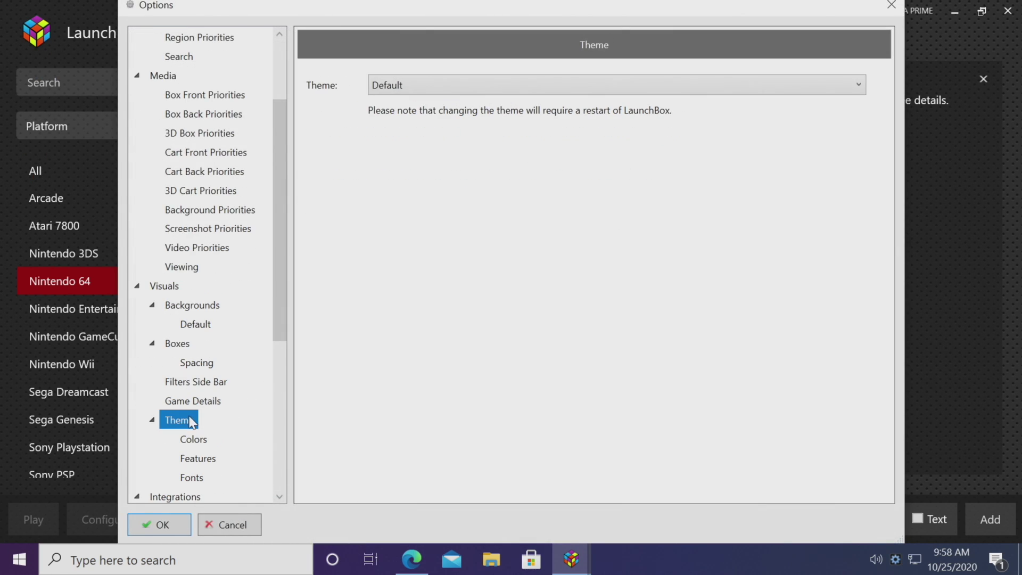
{"action": "left_click", "coordinate": [416, 89]}
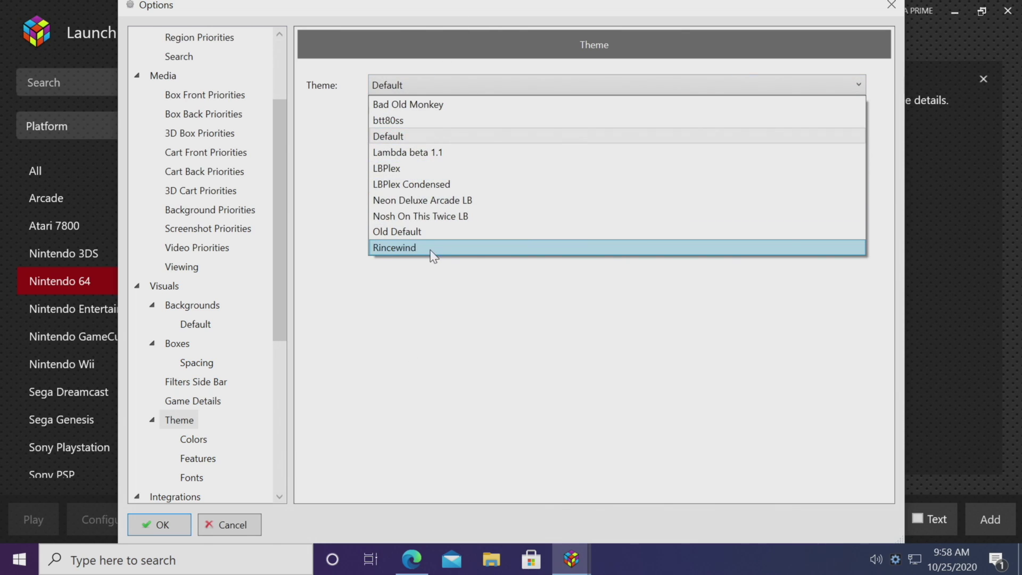
{"action": "left_click", "coordinate": [452, 204]}
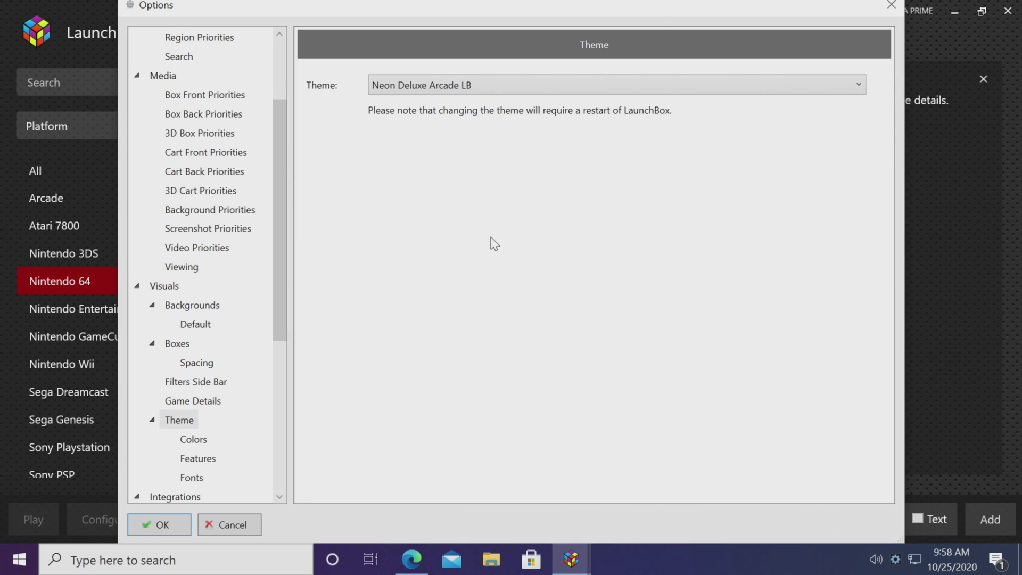
{"action": "left_click", "coordinate": [162, 526]}
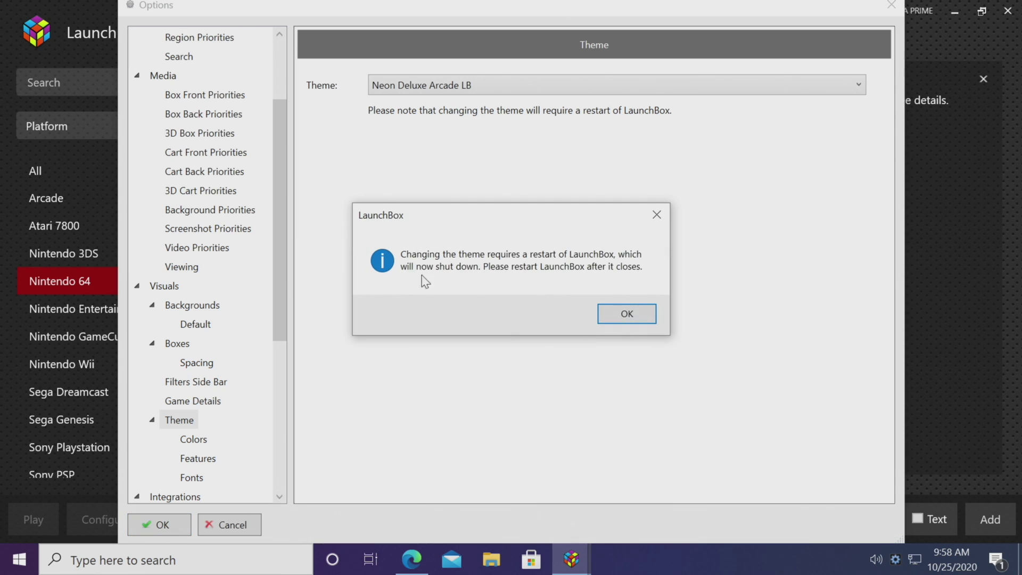
{"action": "left_click", "coordinate": [628, 314]}
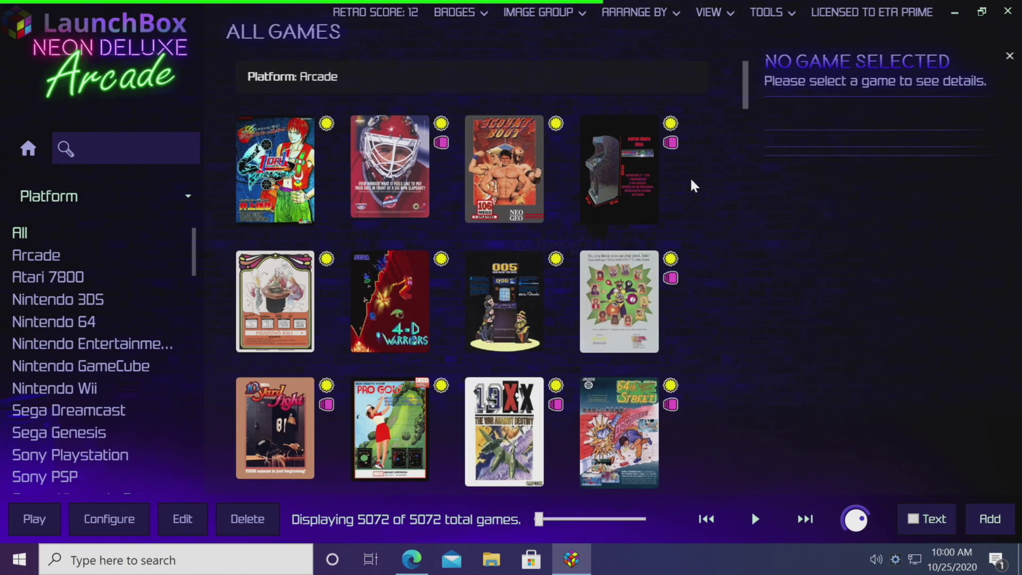
{"action": "scroll", "coordinate": [693, 184], "scroll_direction": "down", "scroll_amount": 3}
{"action": "scroll", "coordinate": [707, 240], "scroll_direction": "up", "scroll_amount": 3}
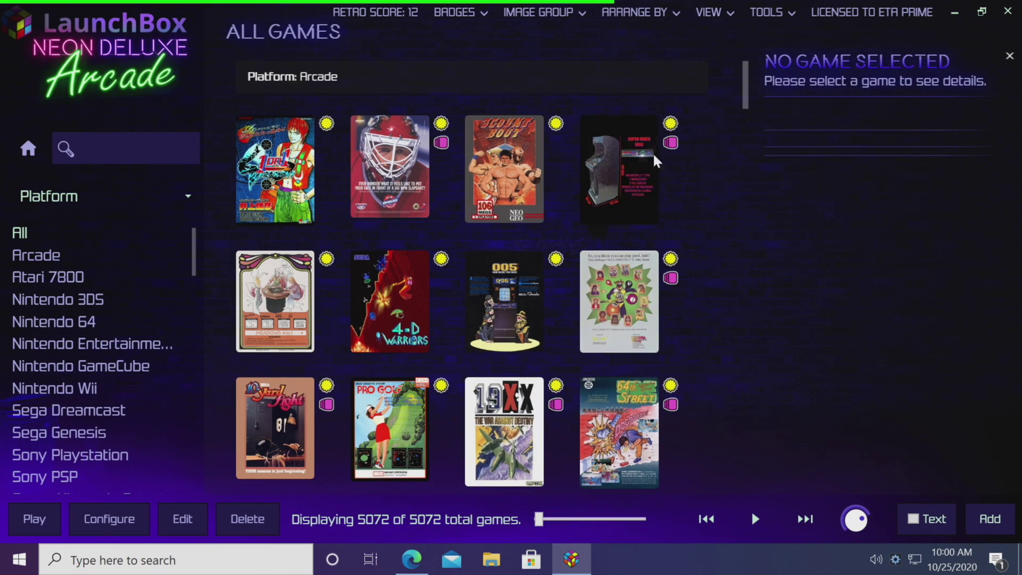